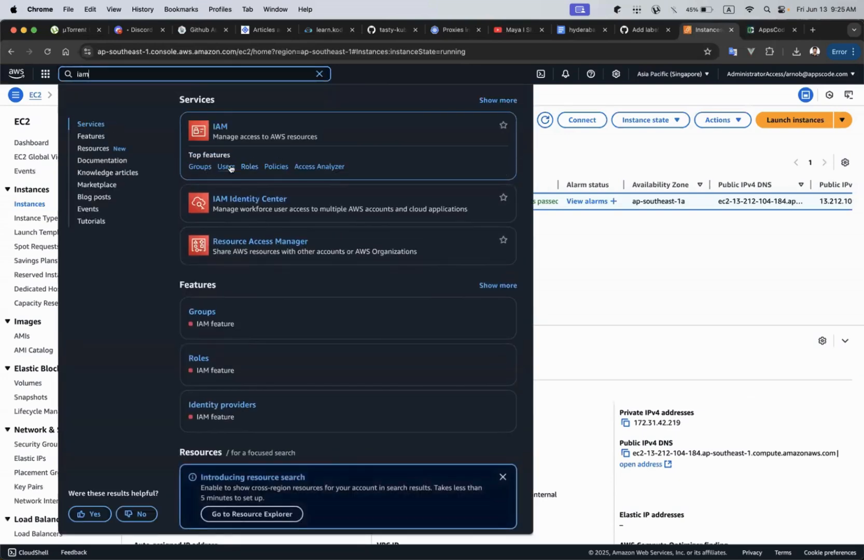
Open the IAM user's details and go to its security credentials.
{"action": "left_click", "coordinate": [227, 167]}
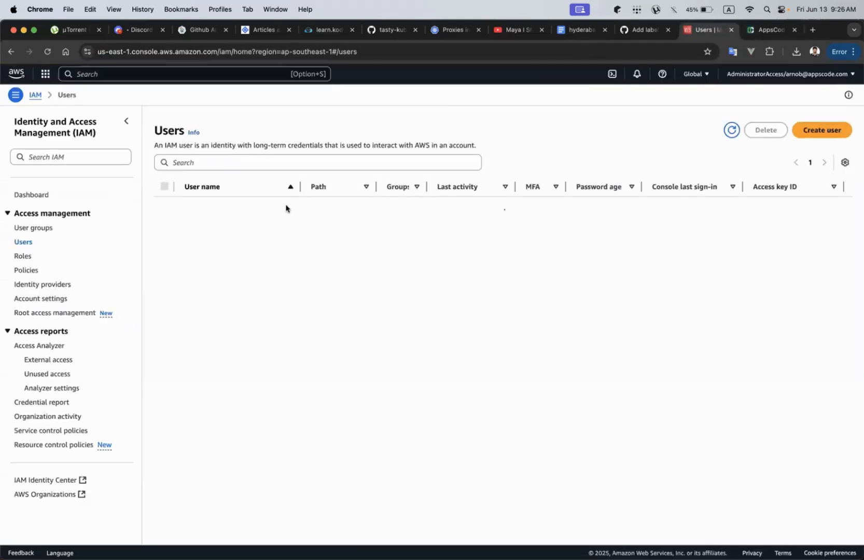
{"action": "left_click", "coordinate": [195, 248]}
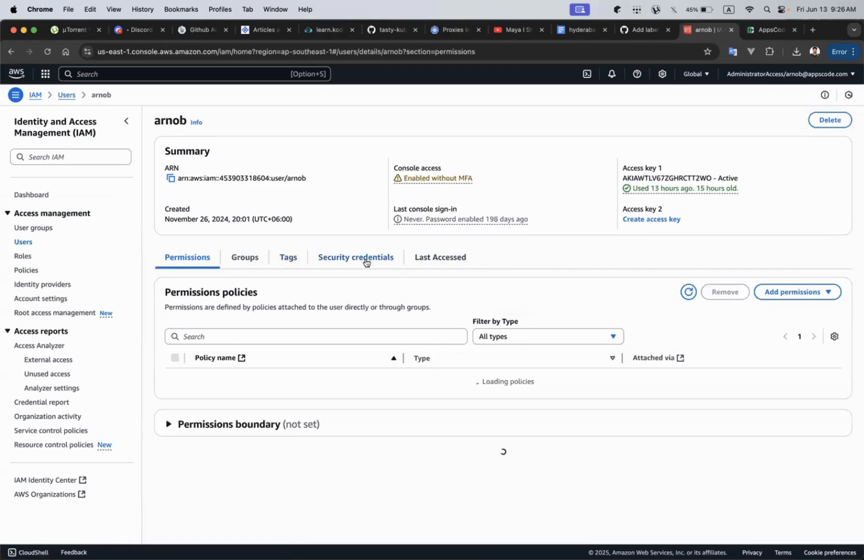
{"action": "left_click", "coordinate": [365, 262]}
{"action": "scroll", "coordinate": [351, 326], "scroll_direction": "down", "scroll_amount": 6}
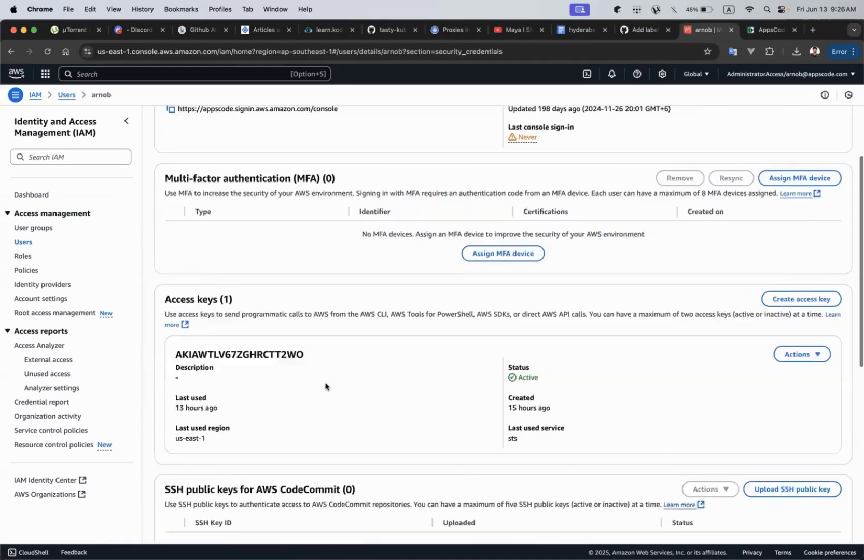
Start creating an access key for the user with the Command Line Interface (CLI) use case.
{"action": "left_click", "coordinate": [800, 214]}
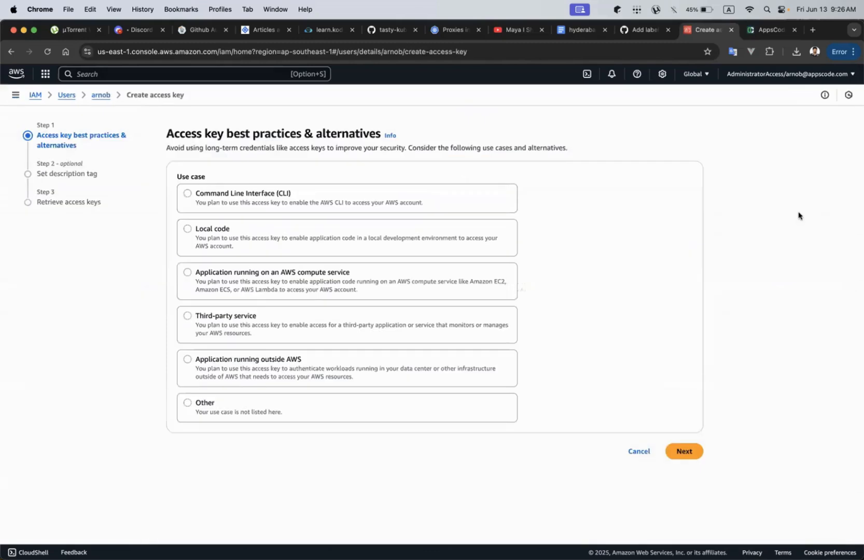
{"action": "left_click", "coordinate": [210, 195]}
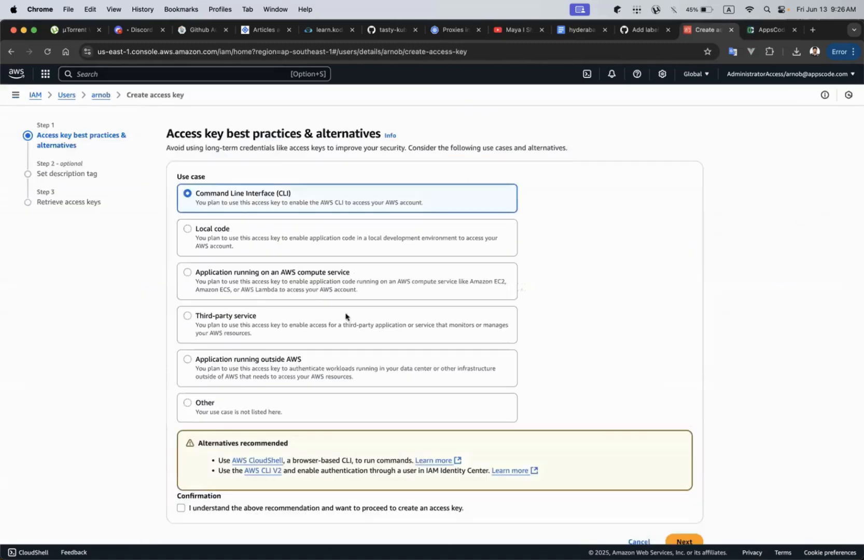
{"action": "scroll", "coordinate": [347, 318], "scroll_direction": "down", "scroll_amount": 2}
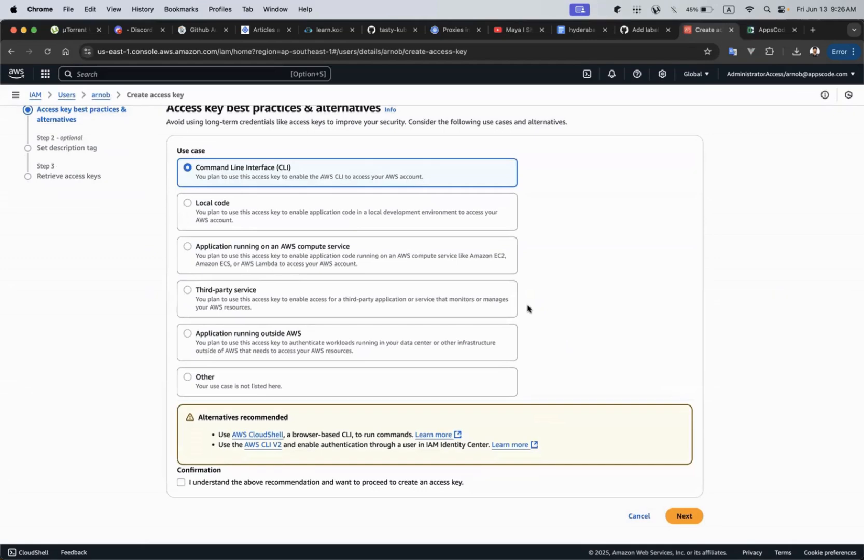
Check the saved AWS CLI access keys in the Notes app and return to the browser.
{"action": "key", "text": "ctrl+Up"}
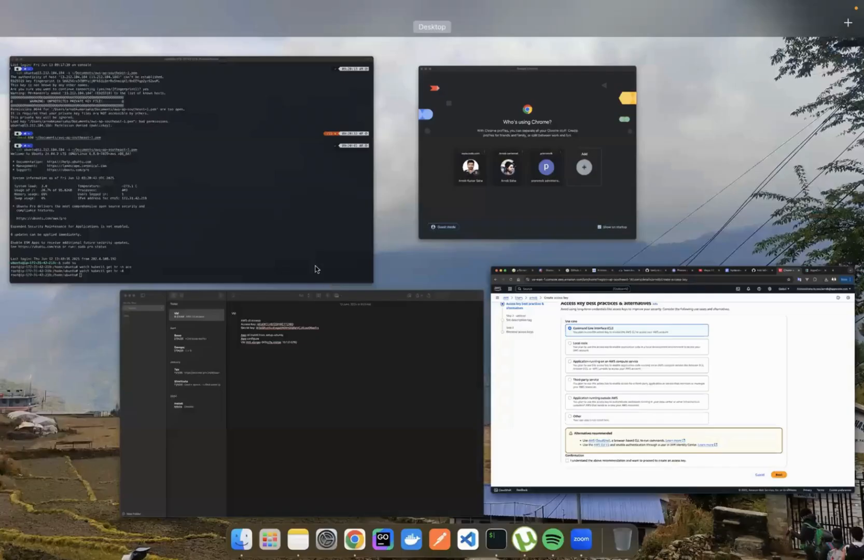
{"action": "left_click", "coordinate": [376, 304]}
{"action": "left_click_drag", "start_coordinate": [481, 111], "coordinate": [249, 103]}
{"action": "left_click", "coordinate": [497, 103]}
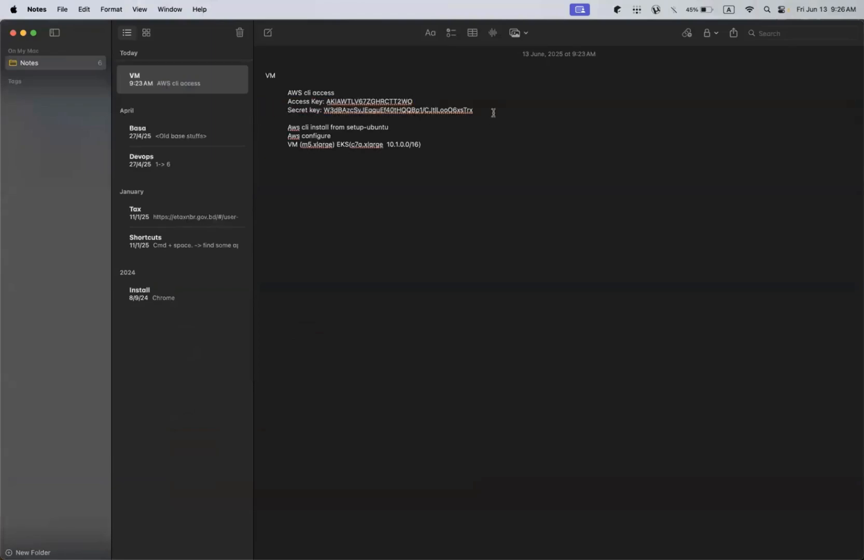
{"action": "key", "text": "ctrl+Up"}
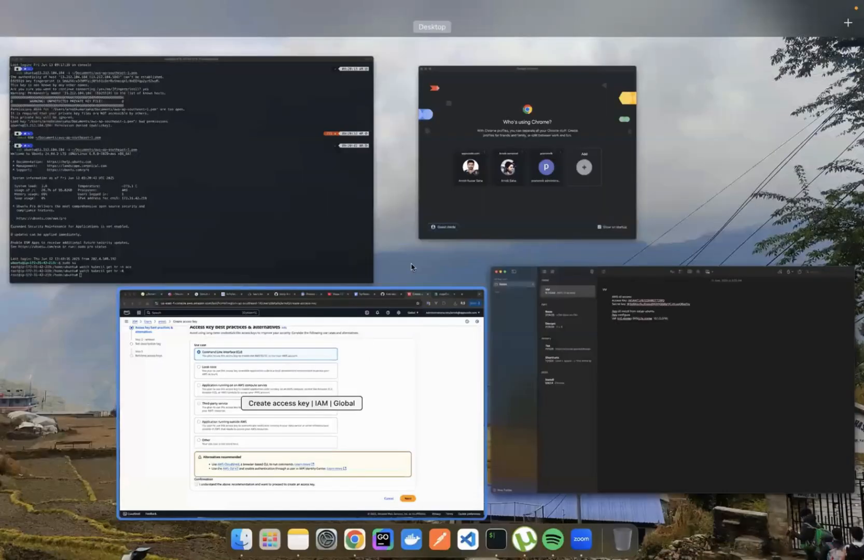
{"action": "left_click", "coordinate": [301, 363]}
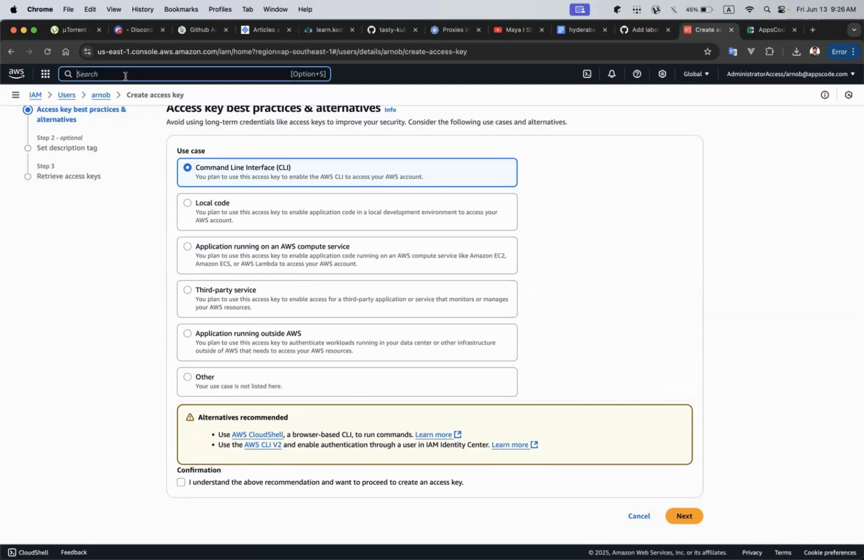
Search the AWS console for EC2 and open the Instances page.
{"action": "type", "text": "ec2"}
{"action": "mouse_move", "coordinate": [213, 127]}
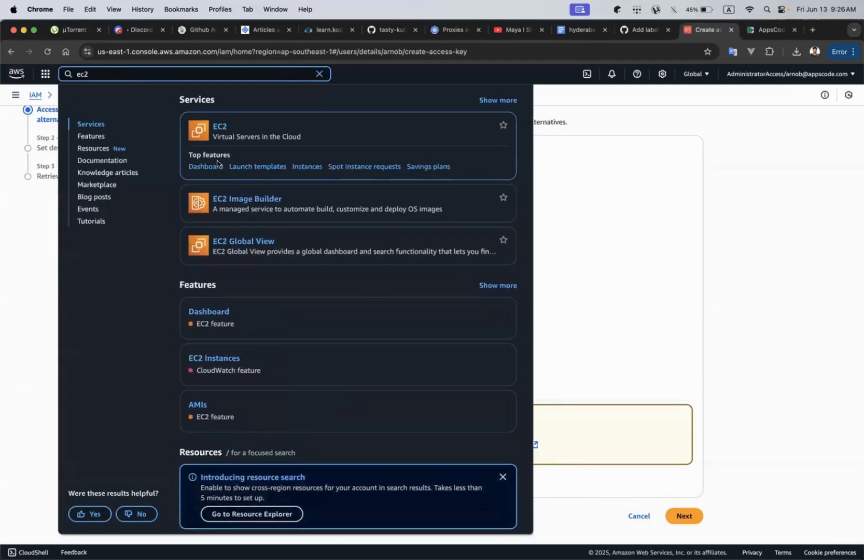
{"action": "left_click", "coordinate": [304, 166]}
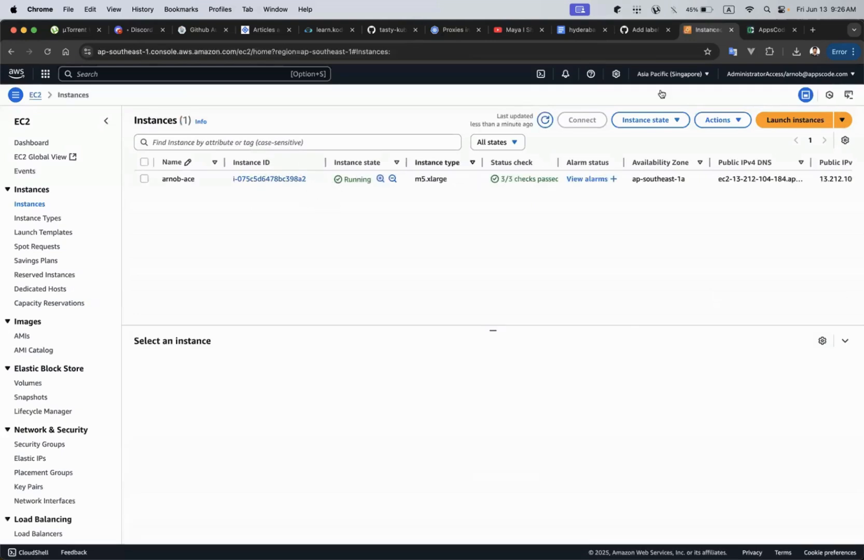
Switch to the AppsCode Console tab and change to the admin personal account.
{"action": "left_click", "coordinate": [768, 34]}
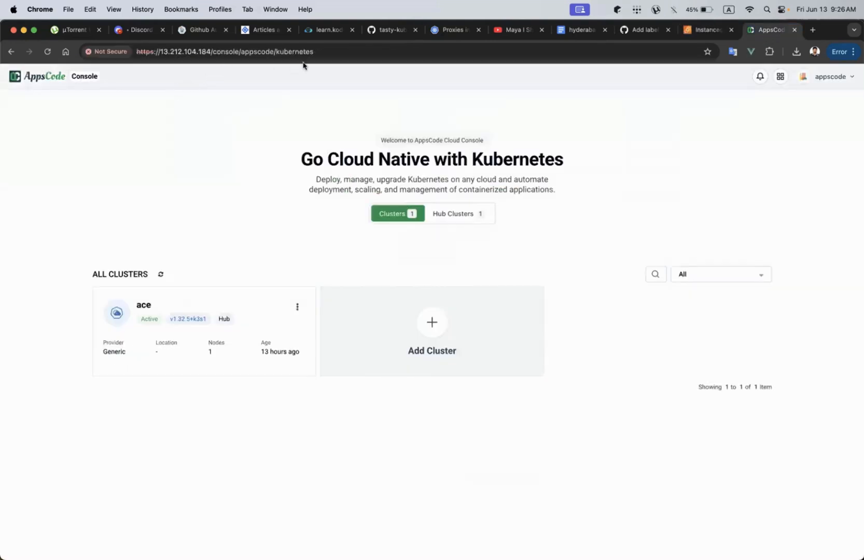
{"action": "left_click_drag", "start_coordinate": [319, 52], "coordinate": [127, 52]}
{"action": "left_click", "coordinate": [224, 115]}
{"action": "left_click", "coordinate": [812, 78]}
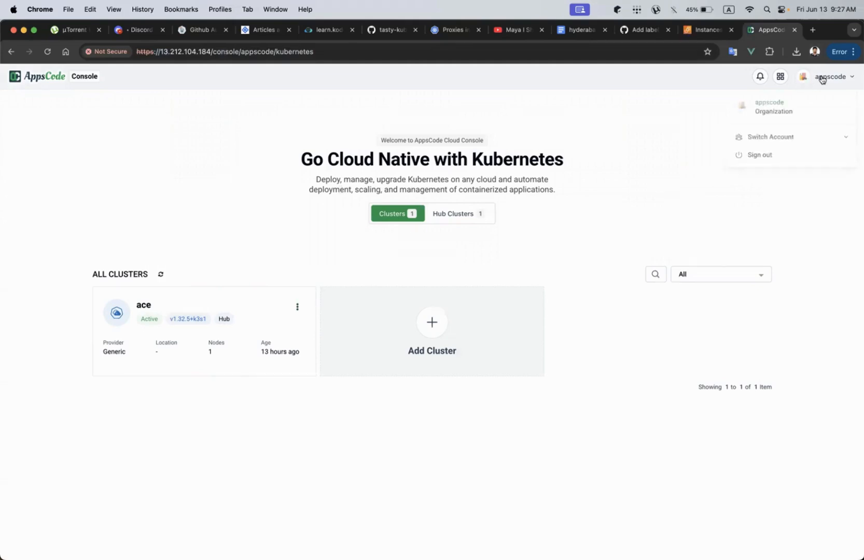
{"action": "left_click", "coordinate": [784, 136]}
{"action": "left_click", "coordinate": [782, 190]}
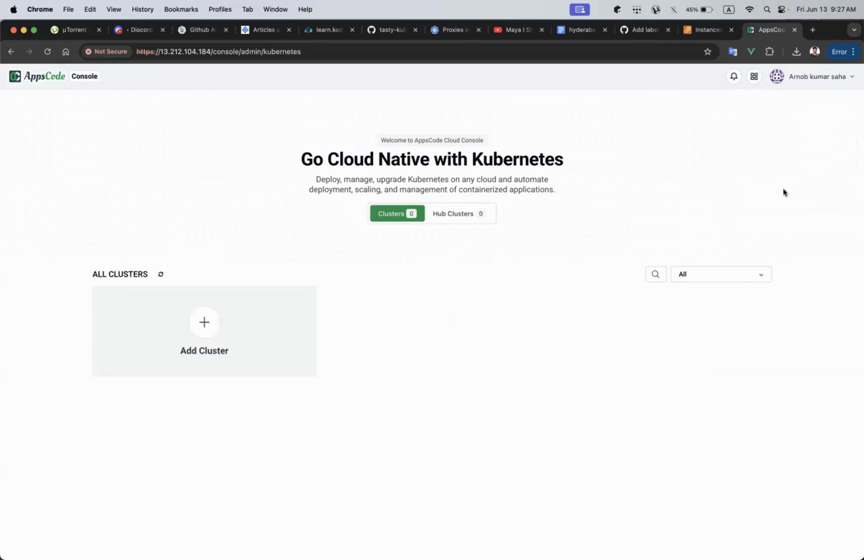
Open the Platform app and go to the Kubernetes Credentials list in user settings.
{"action": "left_click", "coordinate": [754, 77]}
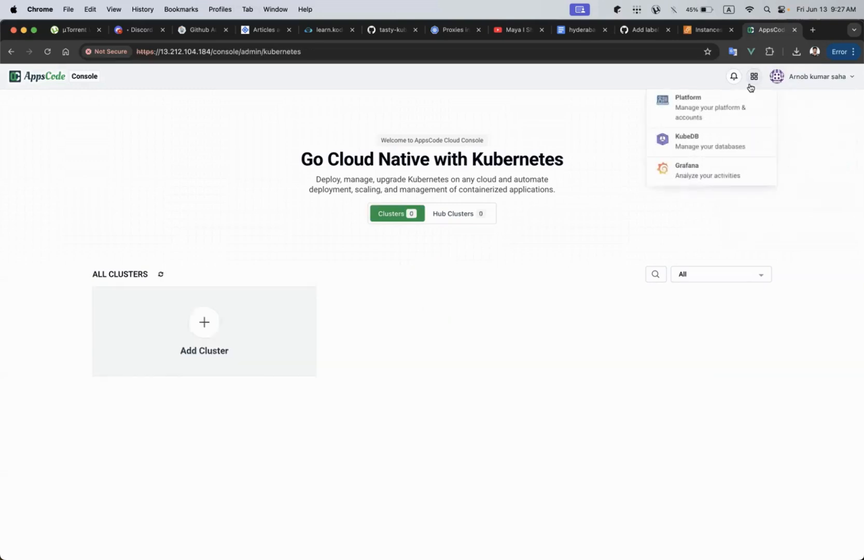
{"action": "left_click", "coordinate": [691, 117]}
{"action": "left_click", "coordinate": [737, 31]}
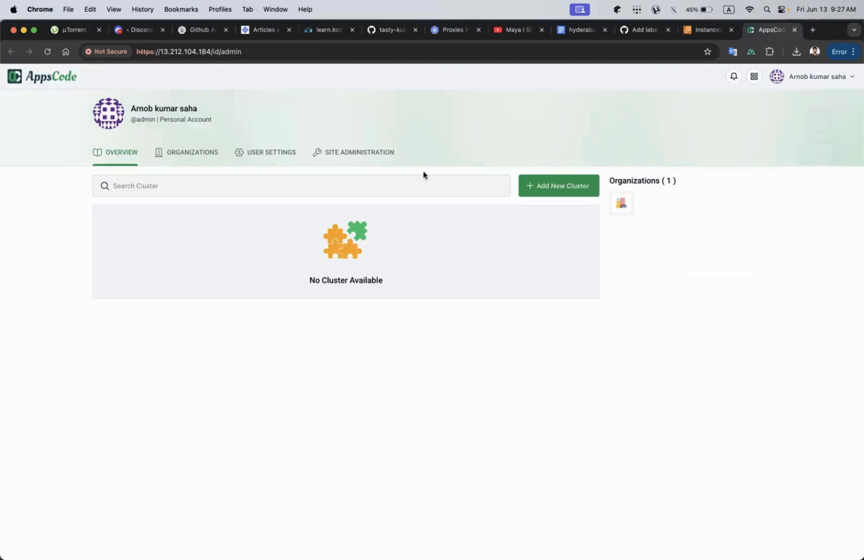
{"action": "left_click", "coordinate": [267, 156]}
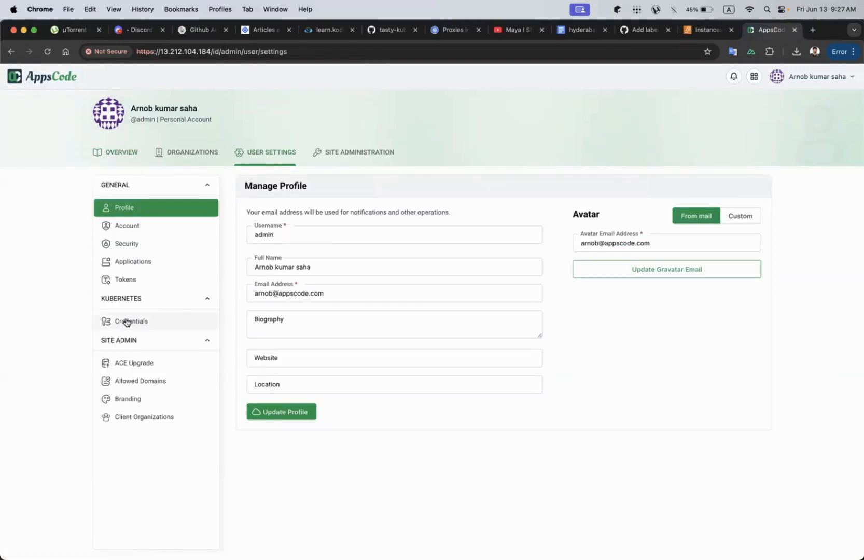
{"action": "left_click", "coordinate": [126, 322]}
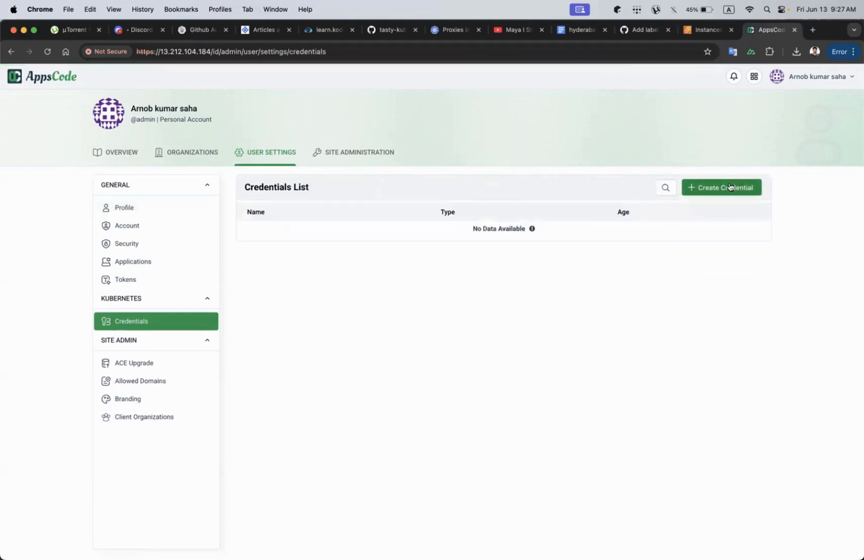
Start a new credential of type Aws named eks.
{"action": "left_click", "coordinate": [714, 188]}
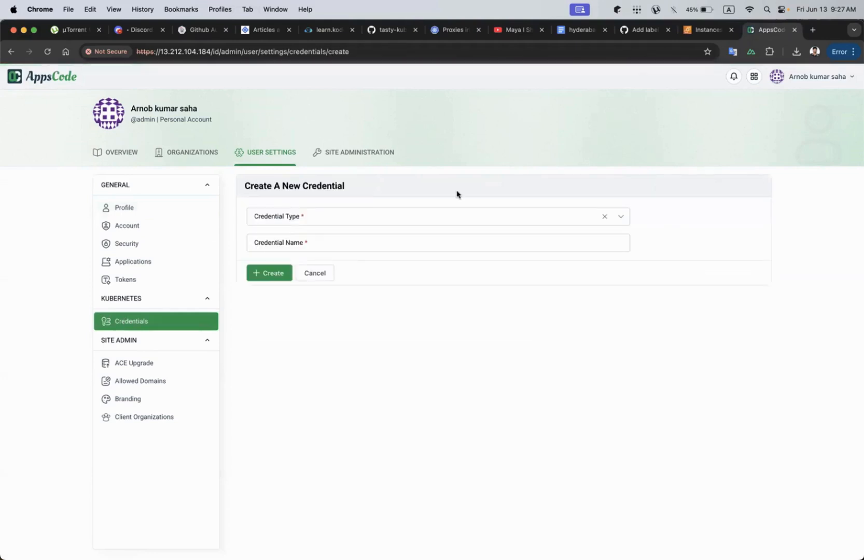
{"action": "left_click", "coordinate": [336, 222]}
{"action": "left_click", "coordinate": [302, 241]}
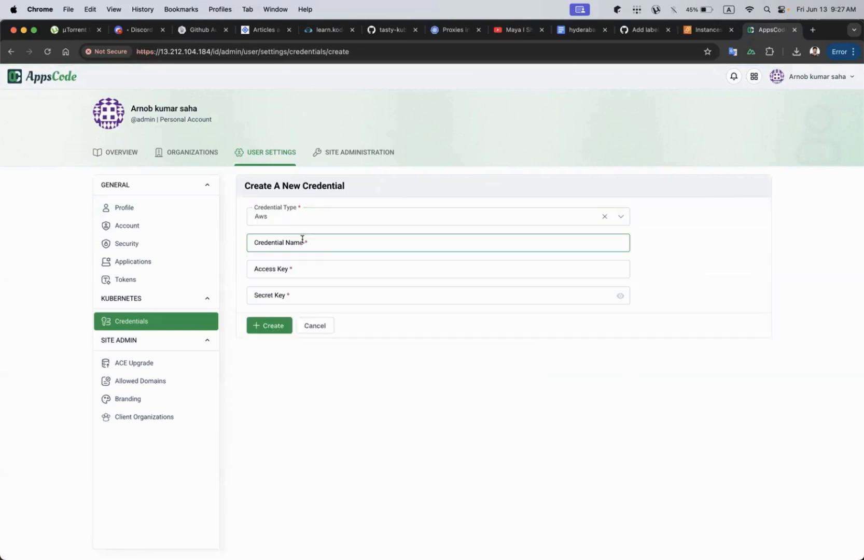
{"action": "left_click", "coordinate": [325, 242]}
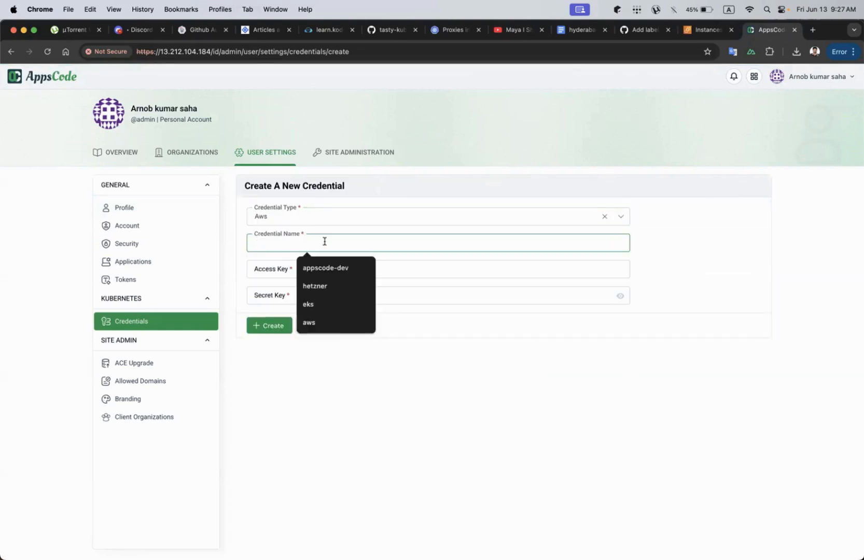
{"action": "left_click", "coordinate": [321, 304]}
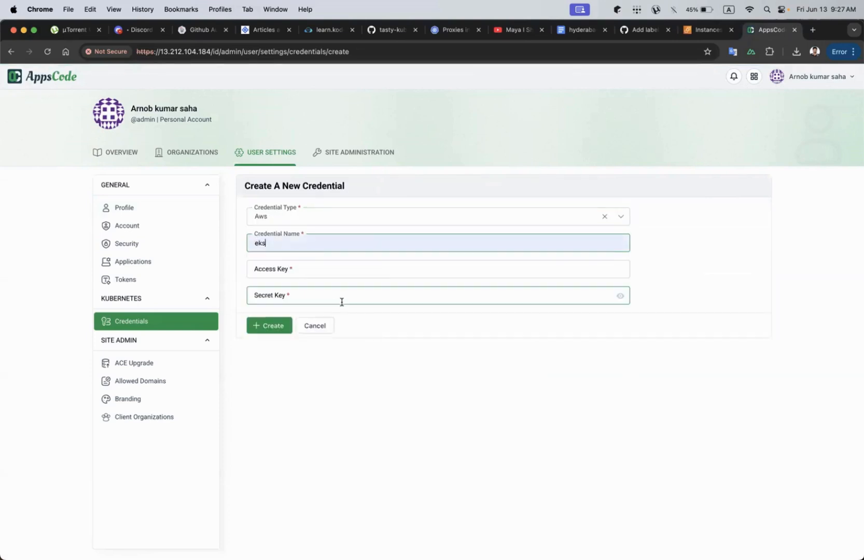
{"action": "left_click", "coordinate": [325, 416]}
Copy the AWS access key ID from Notes and paste it into the credential's Access Key field.
{"action": "key", "text": "ctrl+Up"}
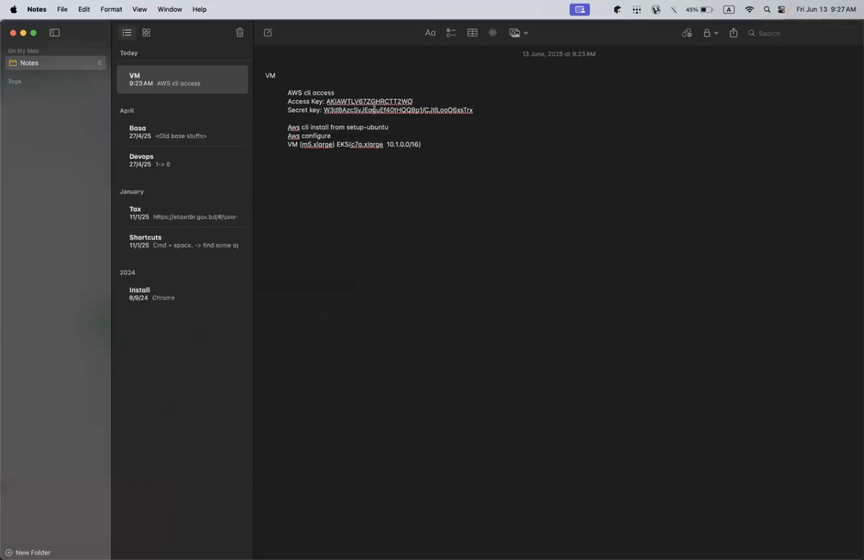
{"action": "double_click", "coordinate": [377, 101]}
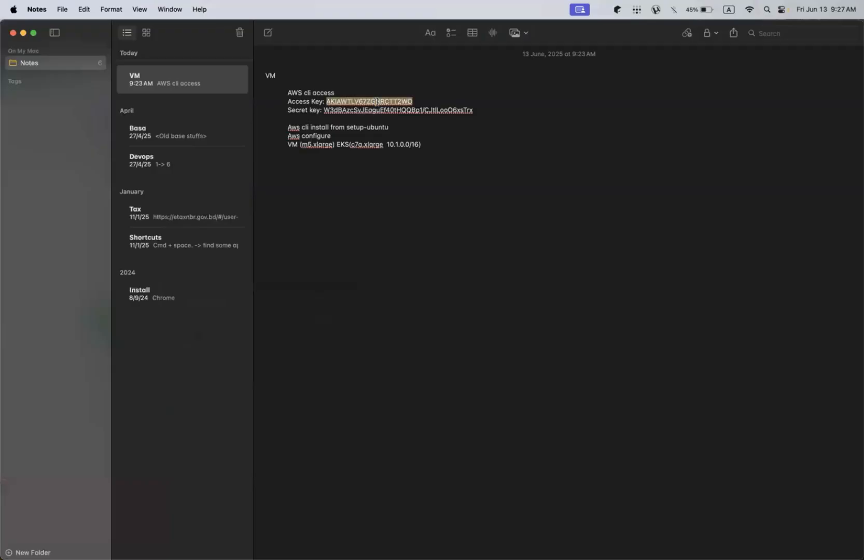
{"action": "key", "text": "super+c"}
{"action": "key", "text": "ctrl+Up"}
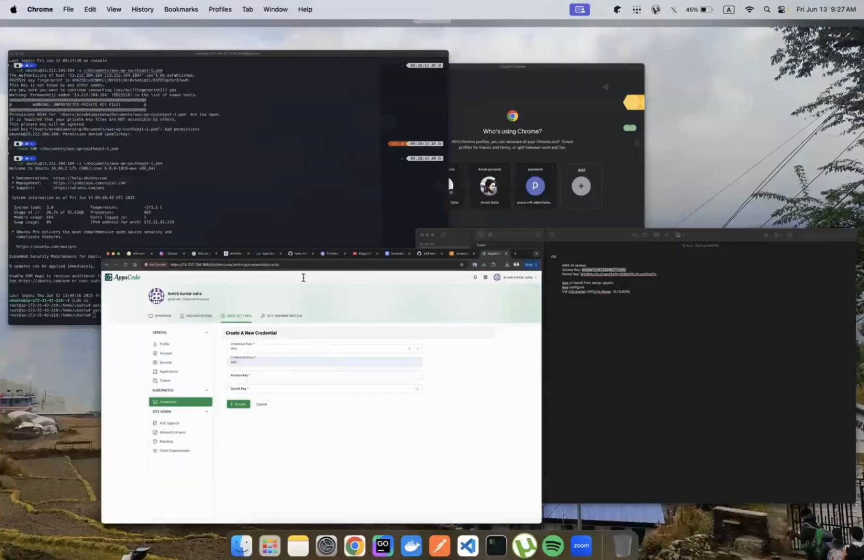
{"action": "left_click", "coordinate": [303, 277]}
{"action": "left_click", "coordinate": [303, 270]}
{"action": "key", "text": "super+v"}
Copy the AWS secret key from Notes, paste it into the Secret Key field, and create the credential.
{"action": "key", "text": "ctrl+Up"}
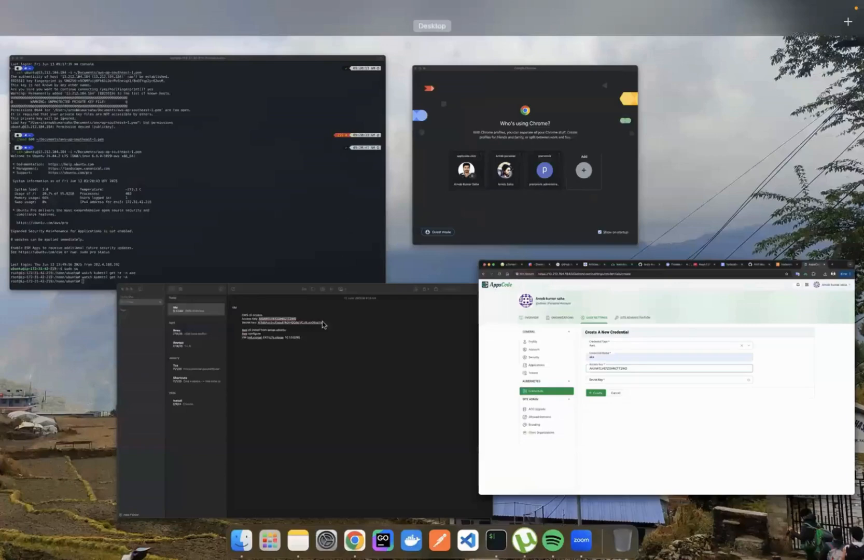
{"action": "left_click", "coordinate": [322, 325]}
{"action": "left_click_drag", "start_coordinate": [325, 110], "coordinate": [478, 110]}
{"action": "key", "text": "ctrl+Up"}
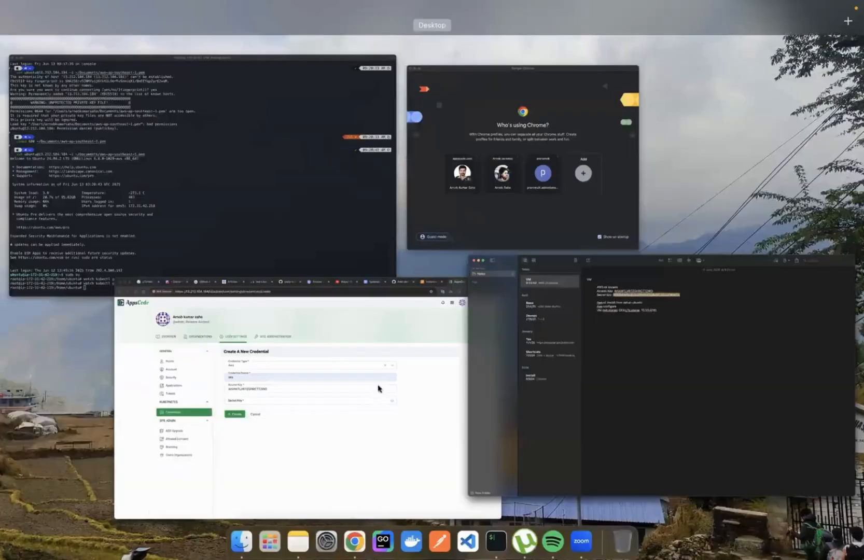
{"action": "left_click", "coordinate": [379, 388]}
{"action": "left_click", "coordinate": [315, 300]}
{"action": "key", "text": "super+v"}
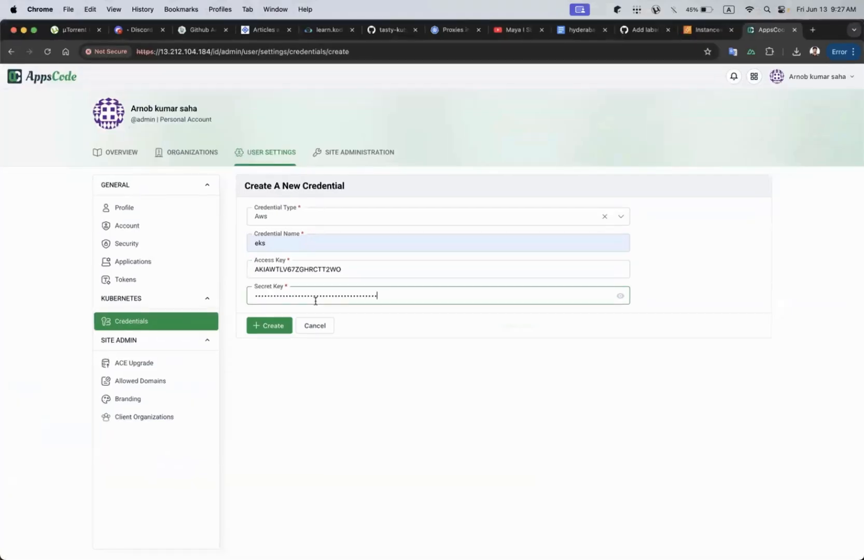
{"action": "left_click", "coordinate": [269, 326]}
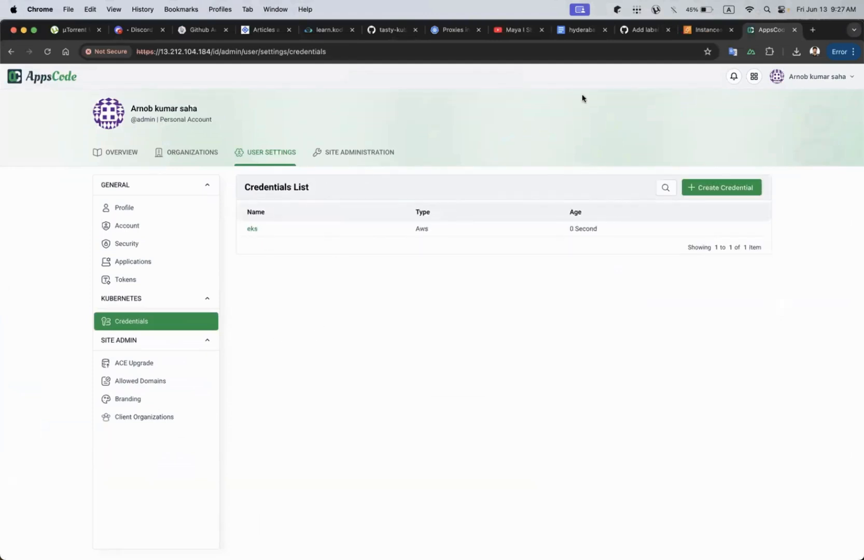
Return to the Console, switch to the appscode organization, and open Add Cluster.
{"action": "left_click", "coordinate": [754, 76]}
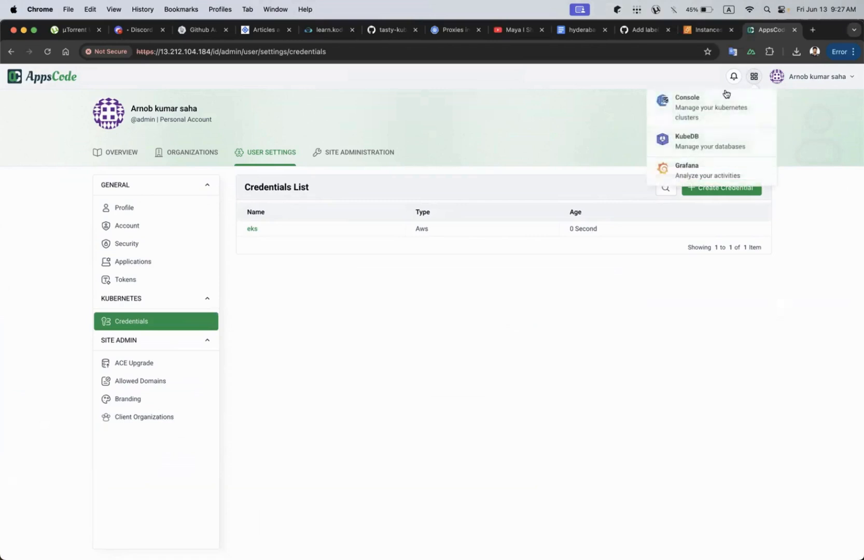
{"action": "left_click", "coordinate": [700, 106]}
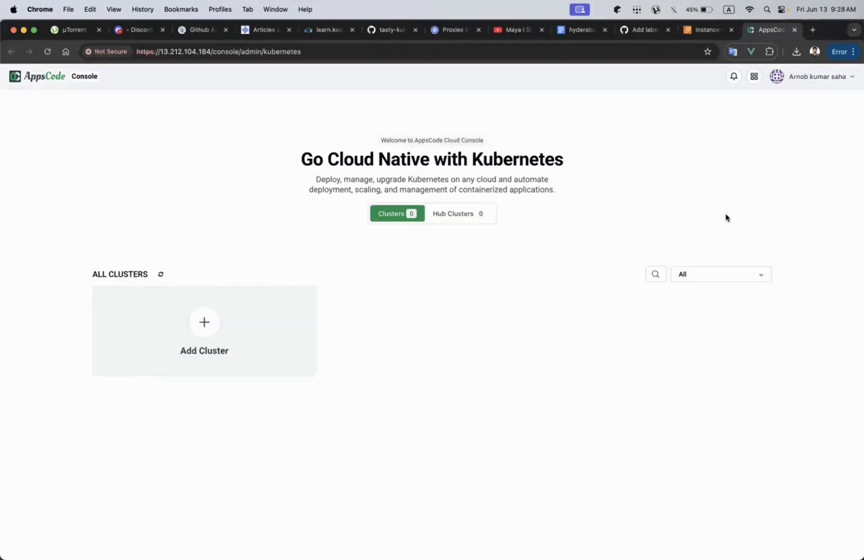
{"action": "left_click", "coordinate": [794, 76]}
{"action": "left_click", "coordinate": [772, 136]}
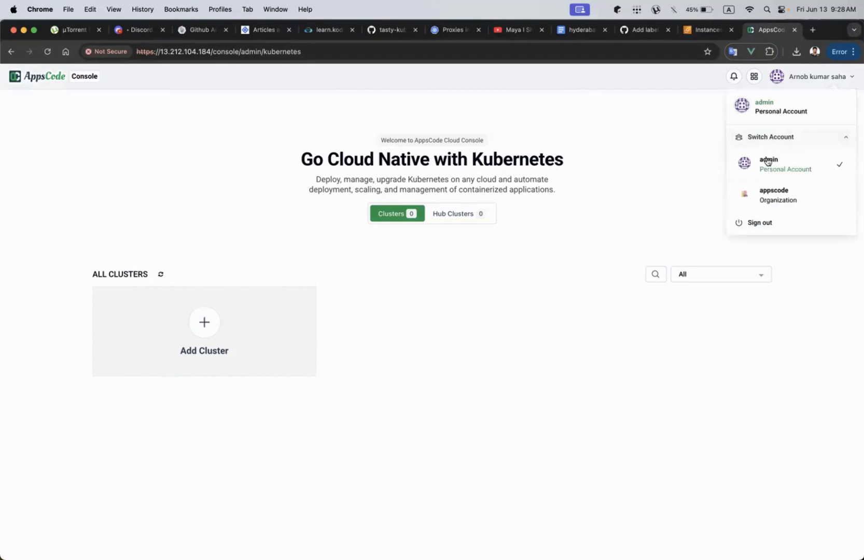
{"action": "left_click", "coordinate": [767, 196]}
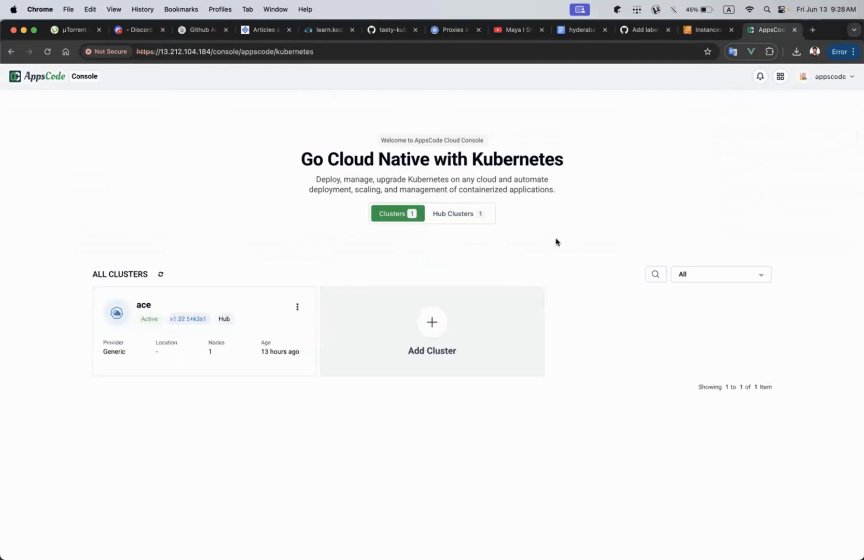
{"action": "left_click", "coordinate": [349, 348]}
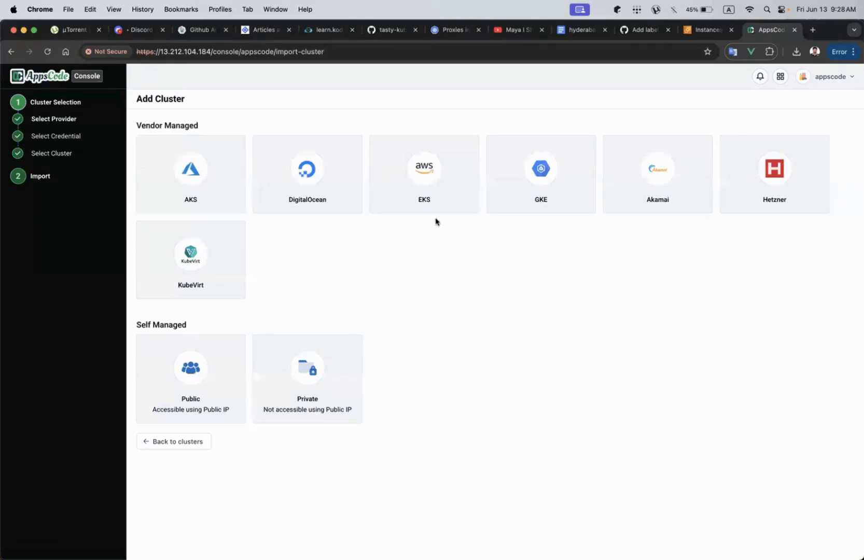
Choose the EKS provider with the eks credential and switch the selection type to creating a new cluster.
{"action": "left_click", "coordinate": [423, 164]}
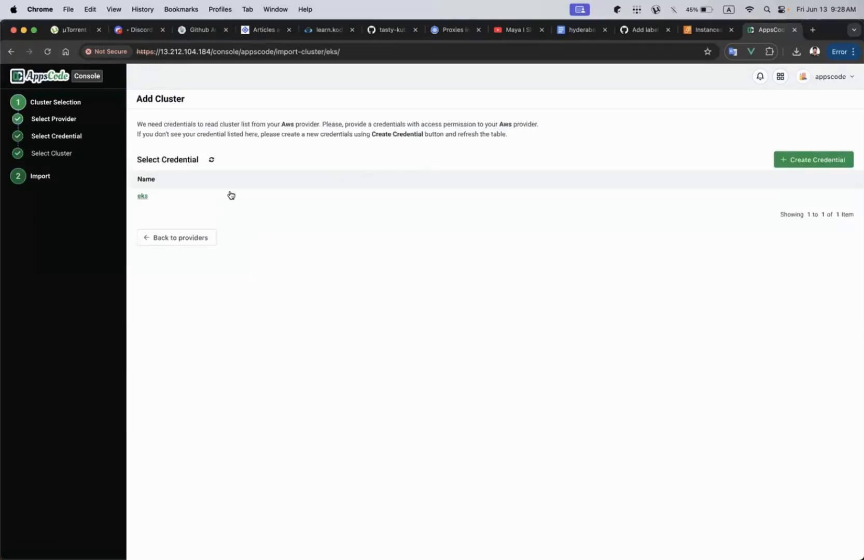
{"action": "left_click", "coordinate": [169, 196]}
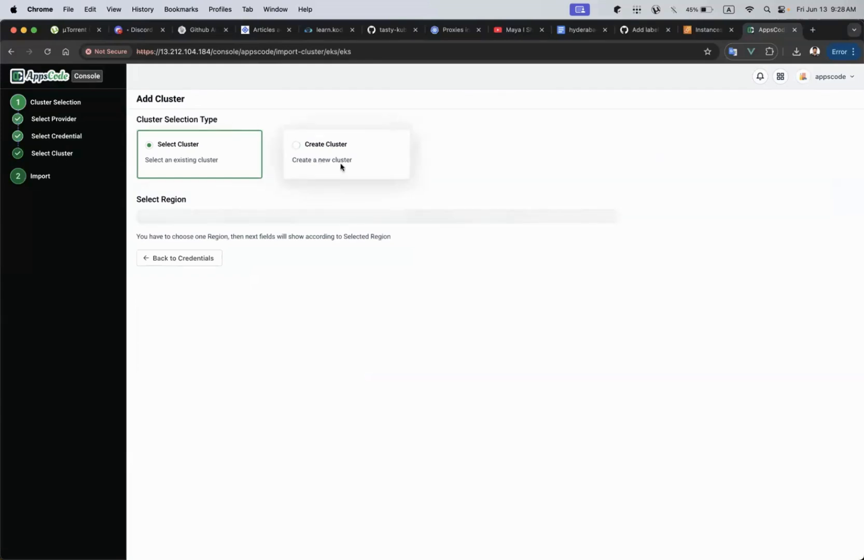
{"action": "left_click", "coordinate": [330, 145]}
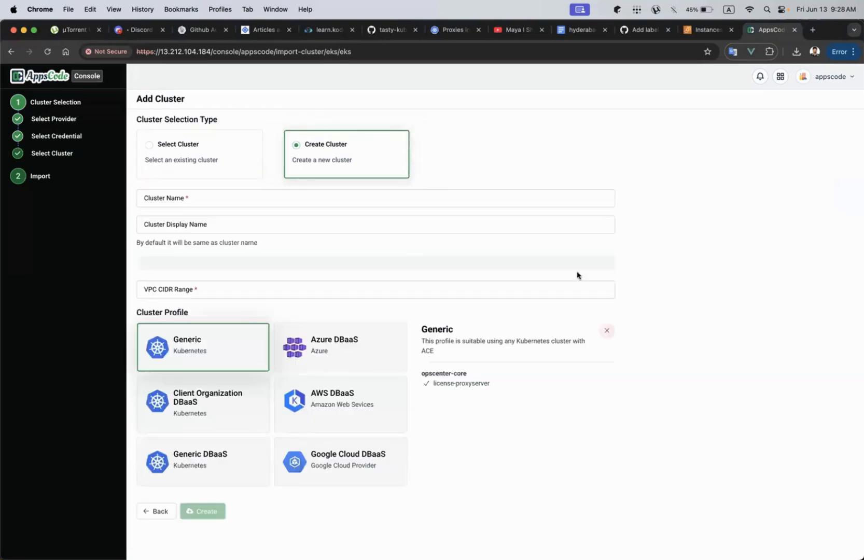
Name the new cluster eks-demo and set its region to ap-southeast-1.
{"action": "left_click", "coordinate": [191, 198]}
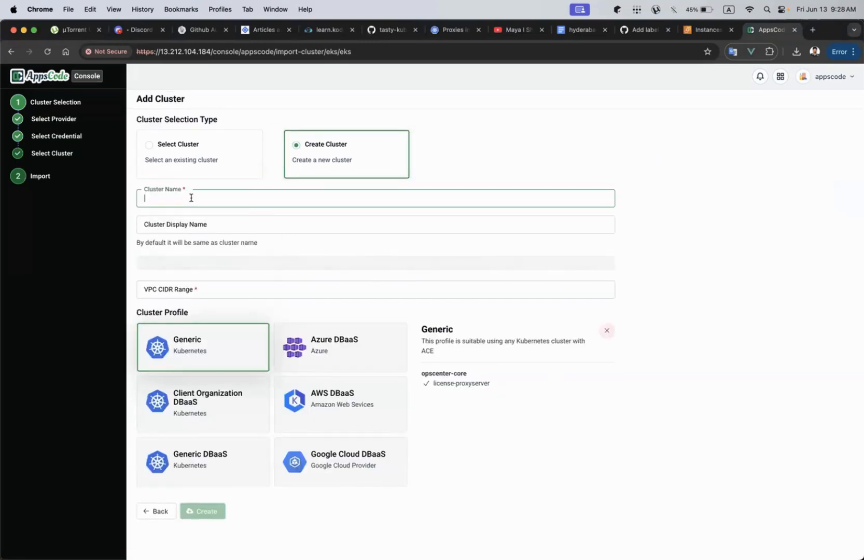
{"action": "type", "text": "eks"}
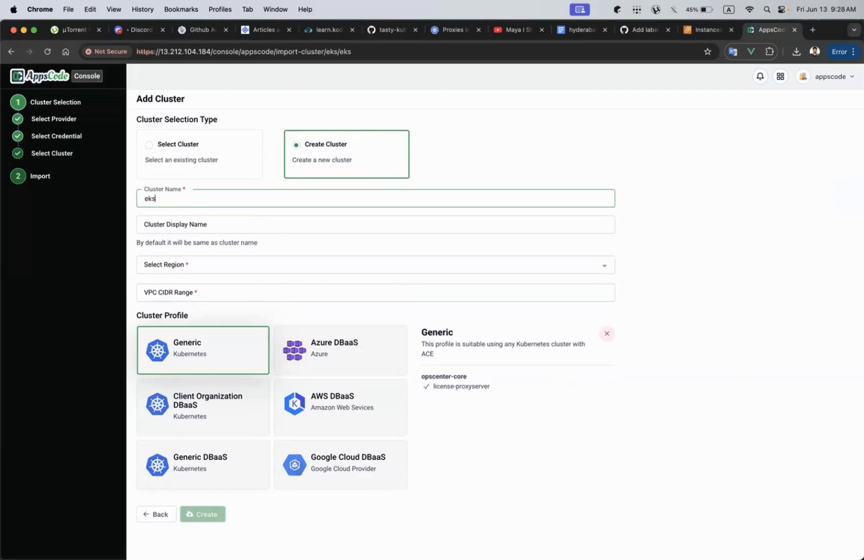
{"action": "type", "text": "-demo"}
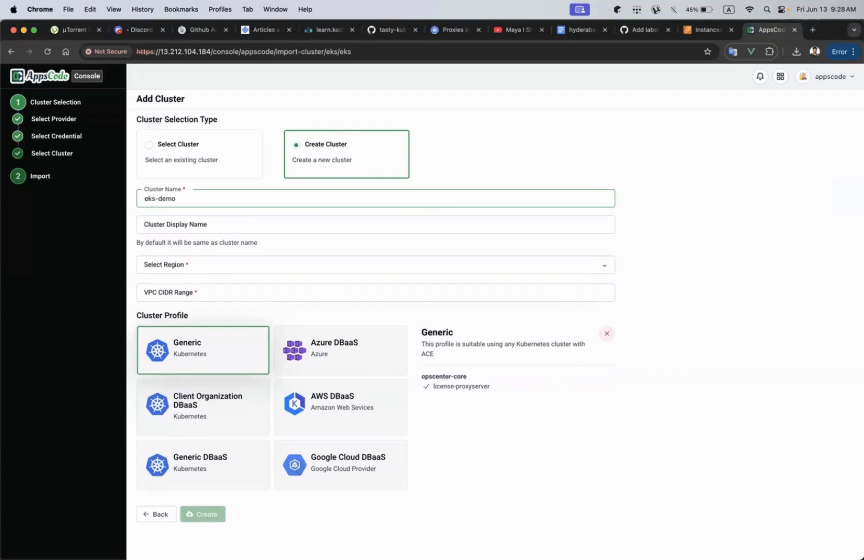
{"action": "left_click", "coordinate": [193, 265]}
{"action": "scroll", "coordinate": [218, 343], "scroll_direction": "down", "scroll_amount": 5}
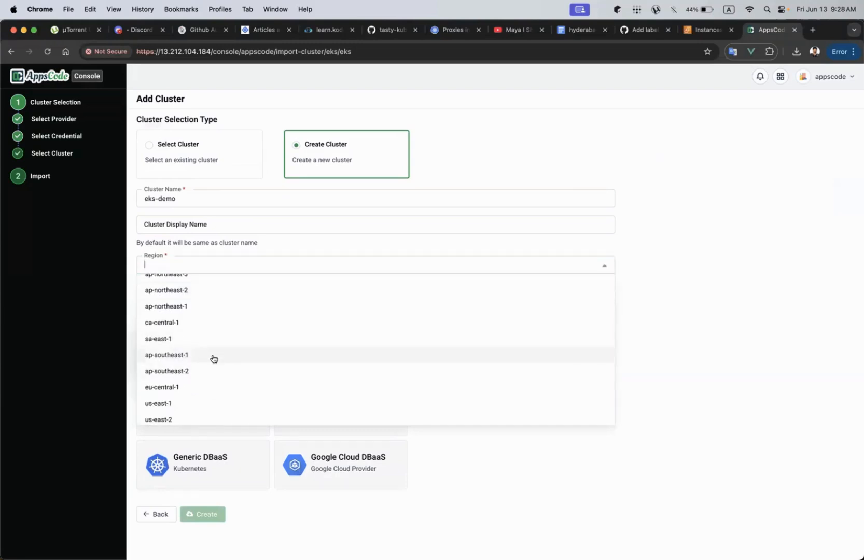
{"action": "left_click", "coordinate": [213, 356]}
Check the active region in the AWS EC2 console and return to the Console.
{"action": "left_click", "coordinate": [706, 30]}
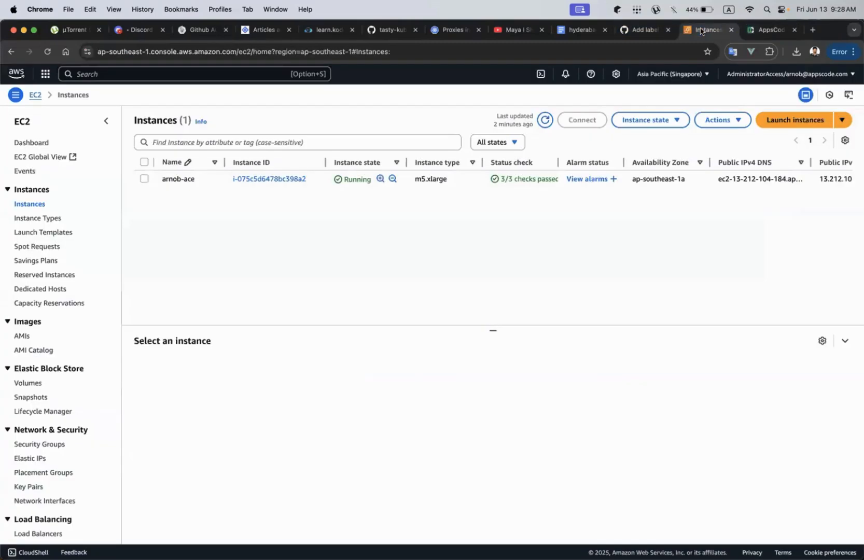
{"action": "left_click", "coordinate": [687, 74]}
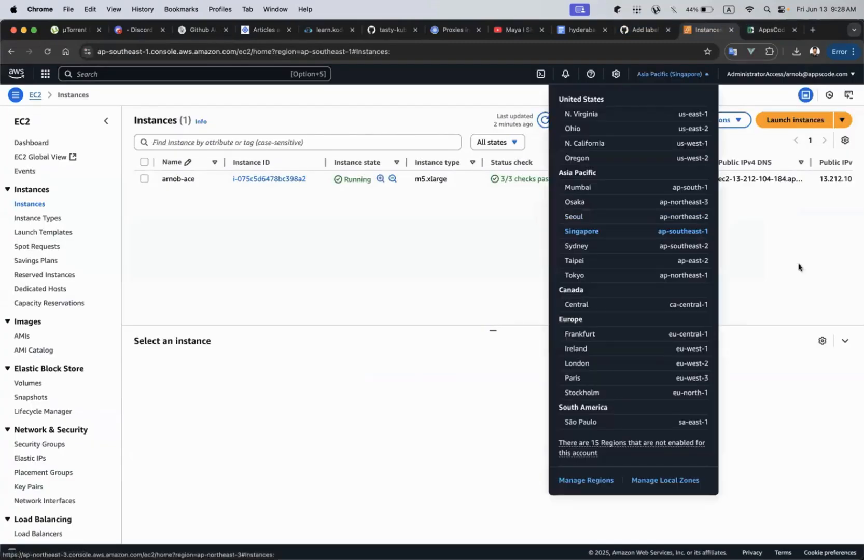
{"action": "left_click", "coordinate": [806, 283]}
{"action": "left_click", "coordinate": [771, 30]}
Set the VPC CIDR Range to 10.1.0.0/16.
{"action": "scroll", "coordinate": [386, 287], "scroll_direction": "down", "scroll_amount": 1}
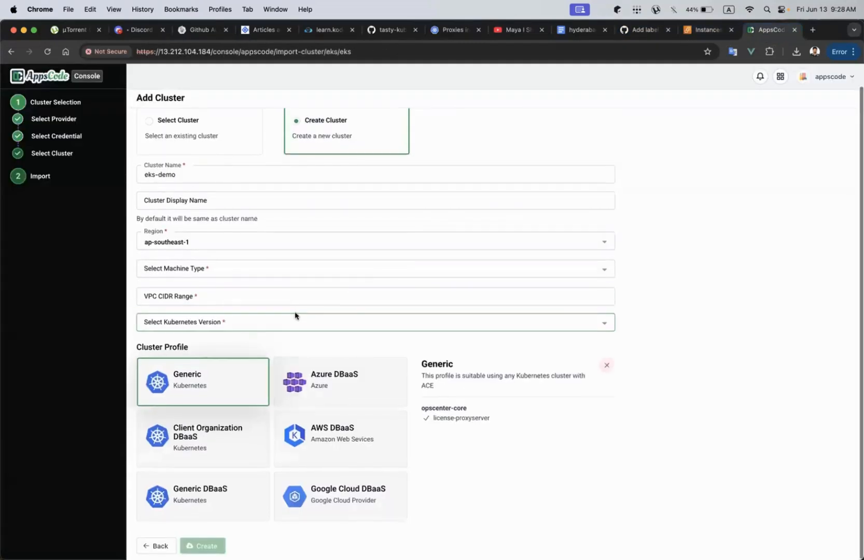
{"action": "left_click", "coordinate": [280, 298]}
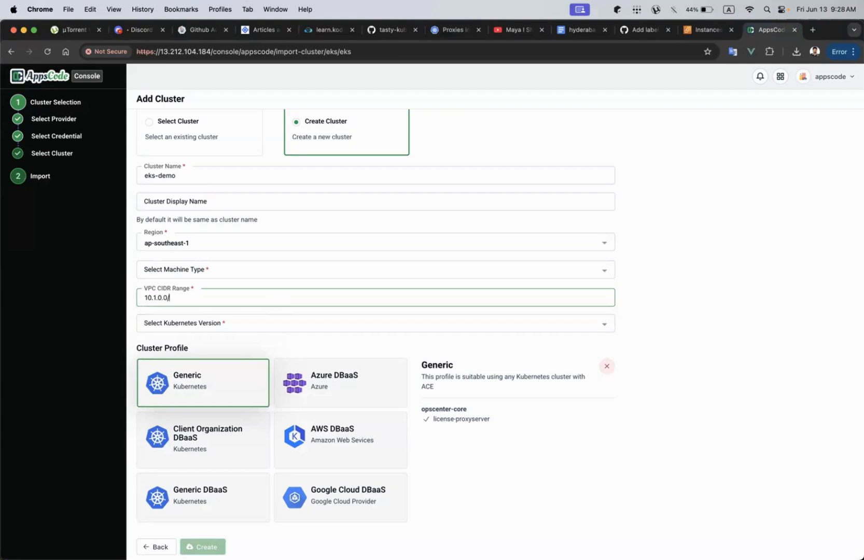
Search the machine types for 7a and look up the noted EKS machine type in Notes.
{"action": "left_click", "coordinate": [304, 268]}
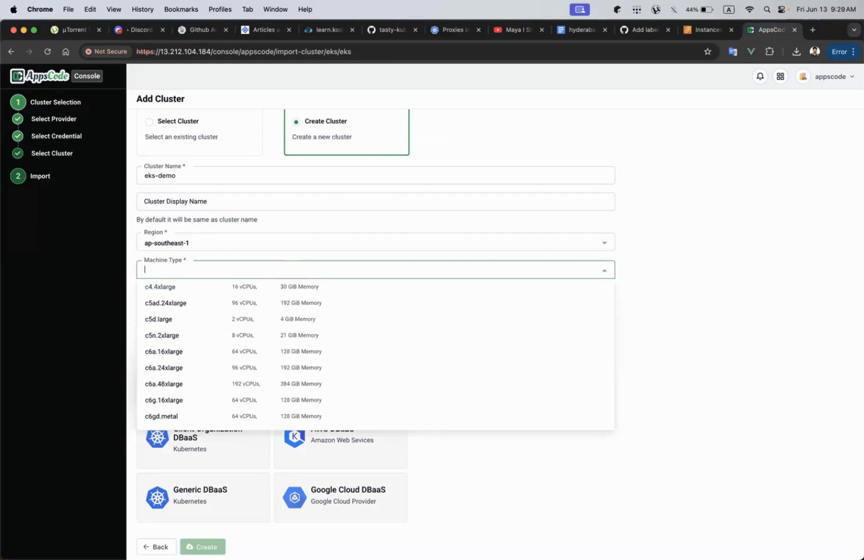
{"action": "type", "text": "7a"}
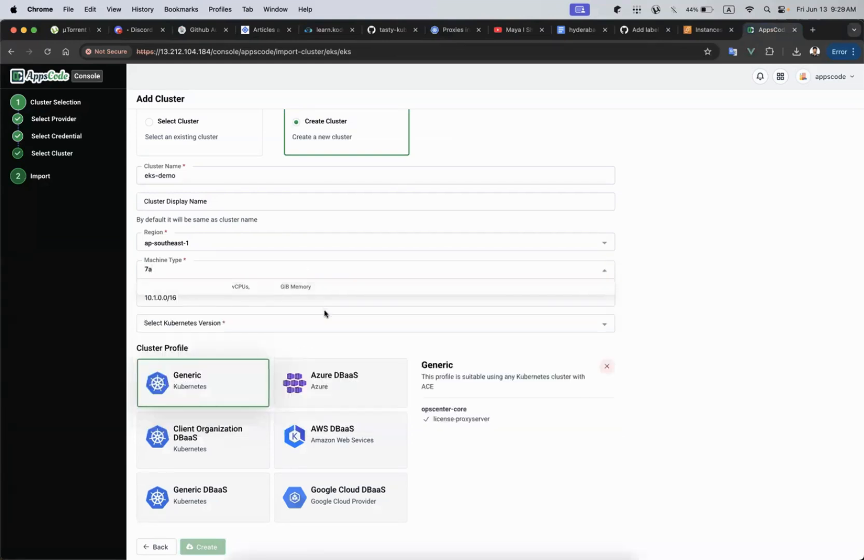
{"action": "key", "text": "ctrl+Up"}
{"action": "key", "text": "Return"}
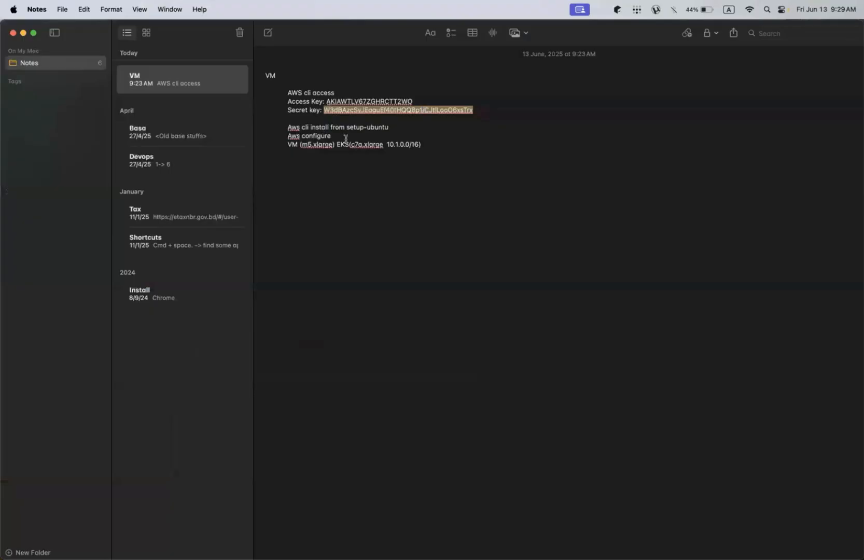
{"action": "double_click", "coordinate": [353, 144]}
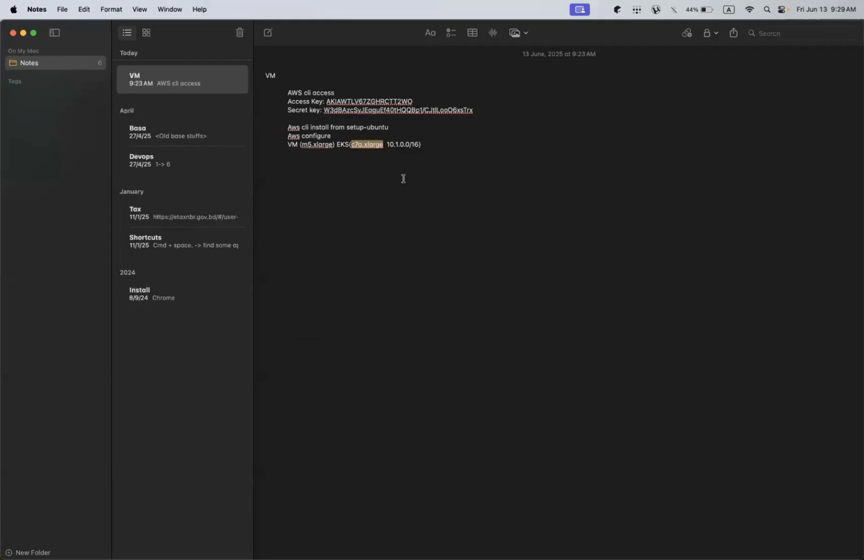
{"action": "key", "text": "ctrl+Up"}
{"action": "left_click", "coordinate": [222, 286]}
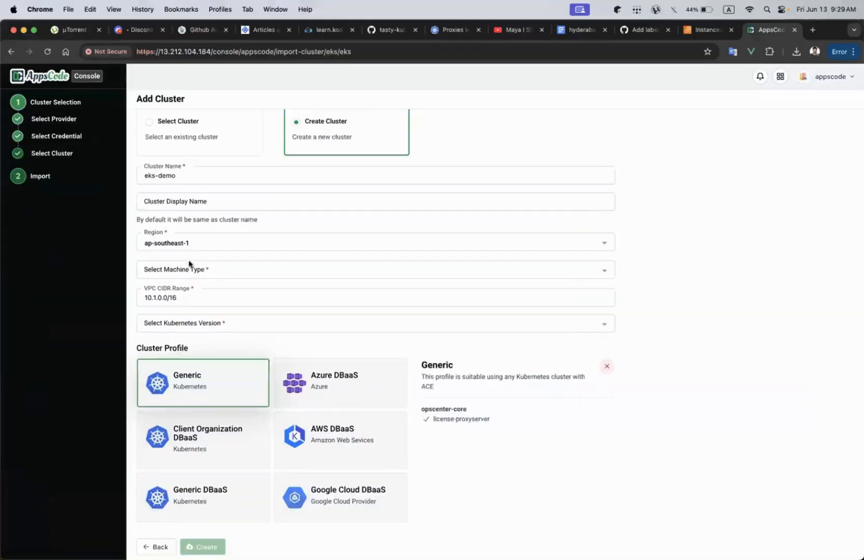
Set the cluster's machine type to c5n.2xlarge.
{"action": "left_click", "coordinate": [213, 270]}
{"action": "type", "text": "c7a"}
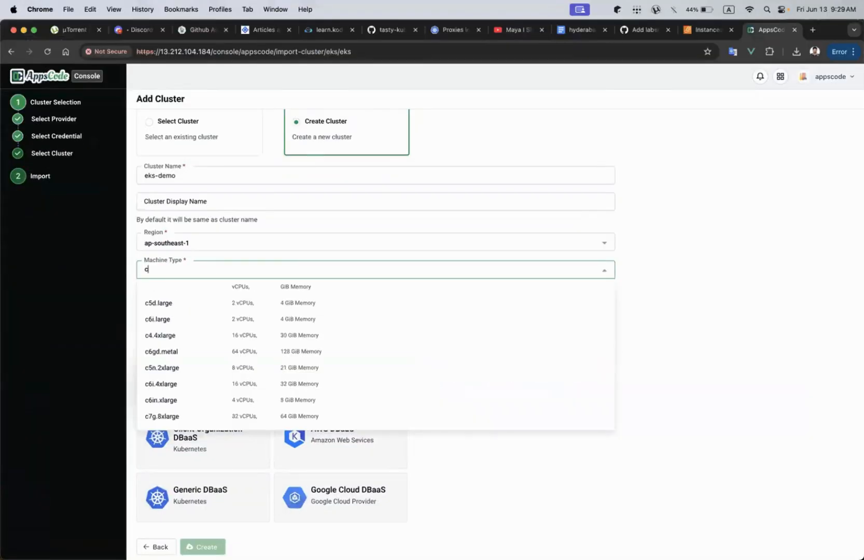
{"action": "key", "text": "BackSpace"}
{"action": "key", "text": "BackSpace"}
{"action": "key", "text": "BackSpace"}
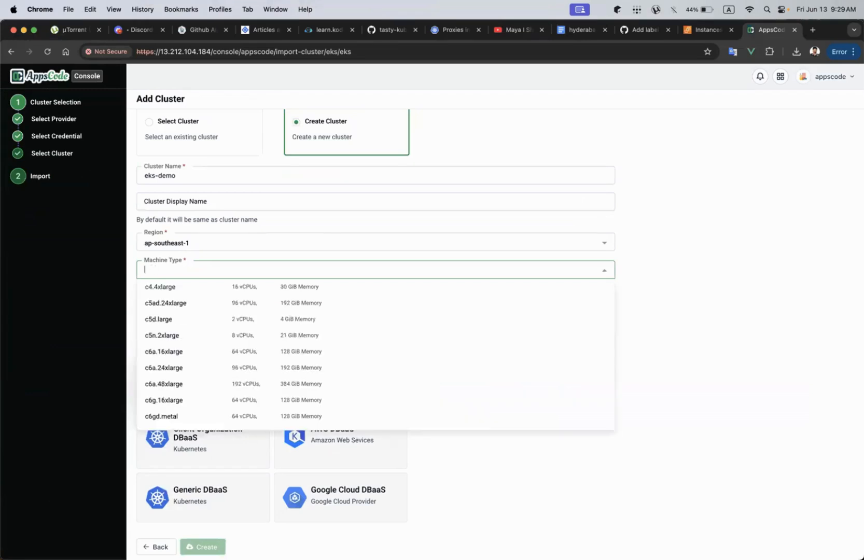
{"action": "scroll", "coordinate": [210, 361], "scroll_direction": "down", "scroll_amount": 1}
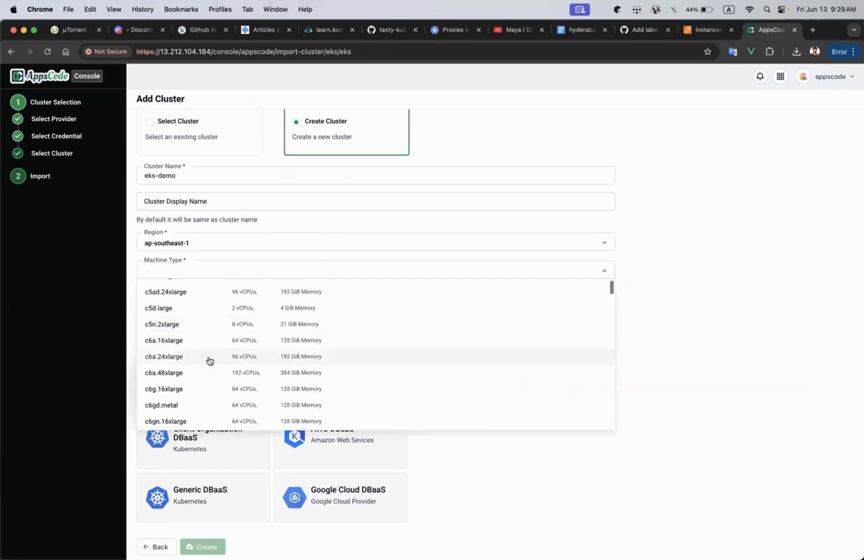
{"action": "left_click", "coordinate": [195, 325]}
Set the Kubernetes version to 1.29.0 and choose the AWS DBaaS cluster profile.
{"action": "left_click", "coordinate": [301, 323]}
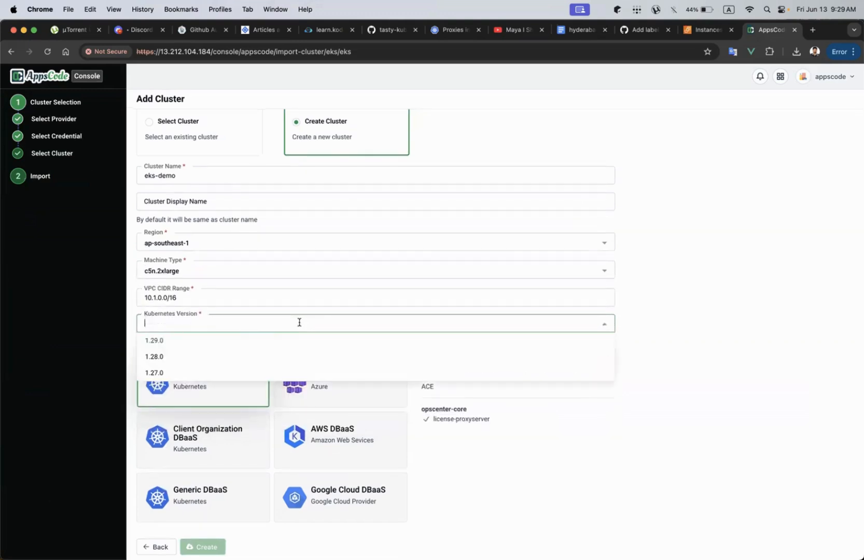
{"action": "left_click", "coordinate": [266, 342]}
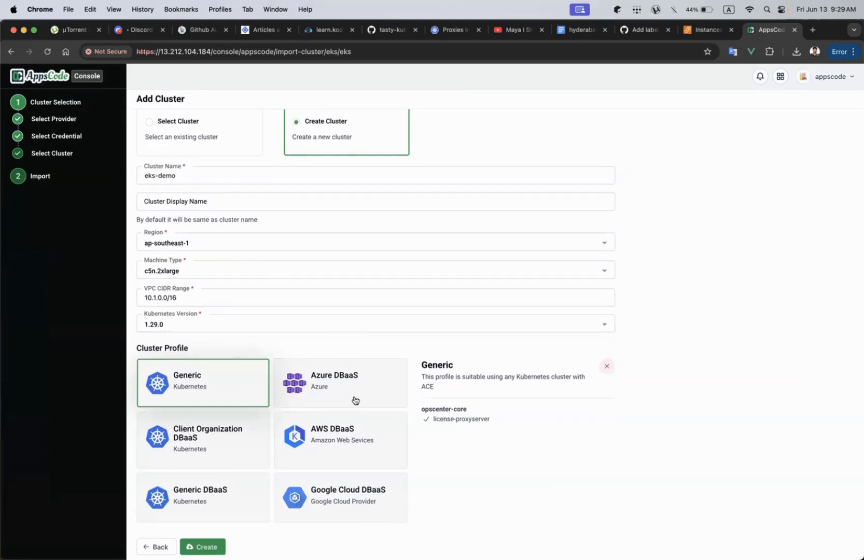
{"action": "left_click", "coordinate": [328, 441]}
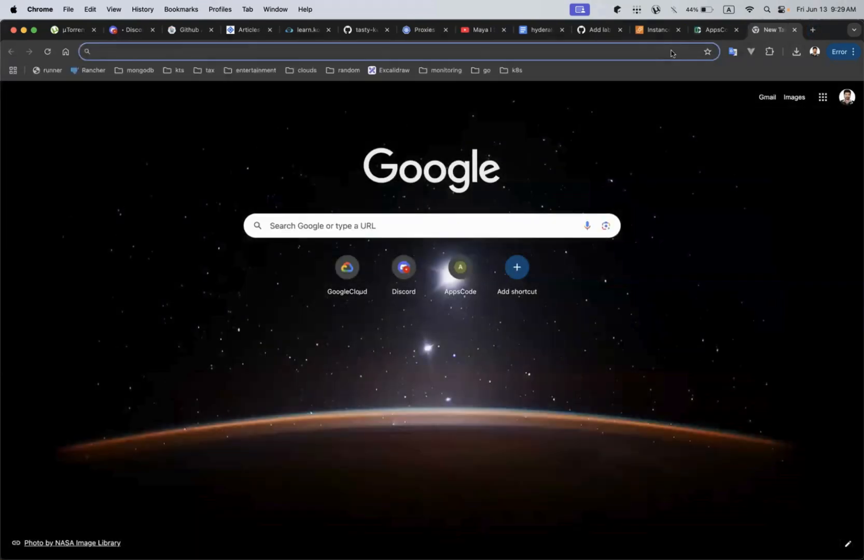
Search Google for cluster api, read the Cluster API Book introduction, and close its tab.
{"action": "type", "text": "cluster api"}
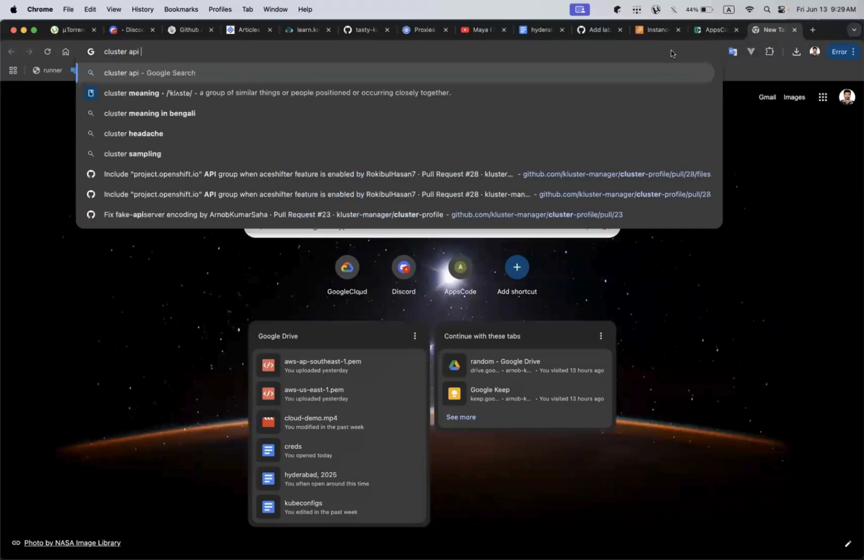
{"action": "key", "text": "Return"}
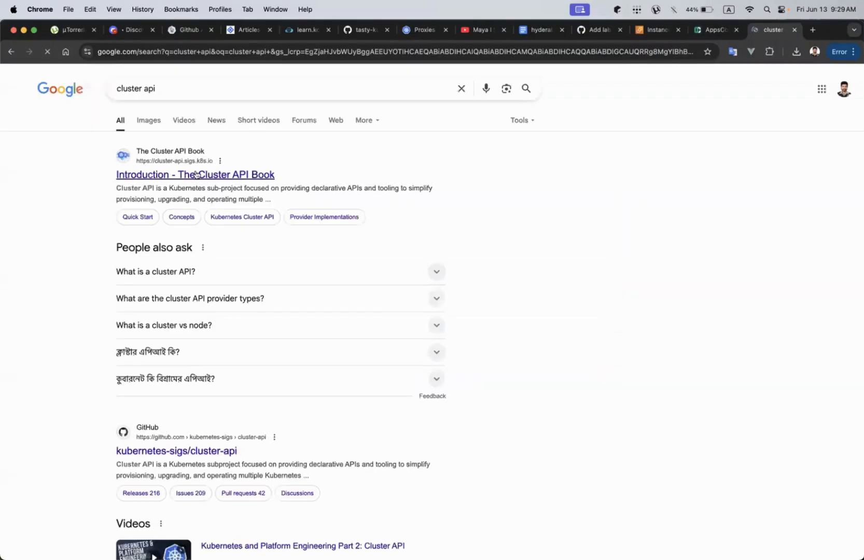
{"action": "left_click", "coordinate": [204, 176]}
{"action": "scroll", "coordinate": [276, 311], "scroll_direction": "down", "scroll_amount": 3}
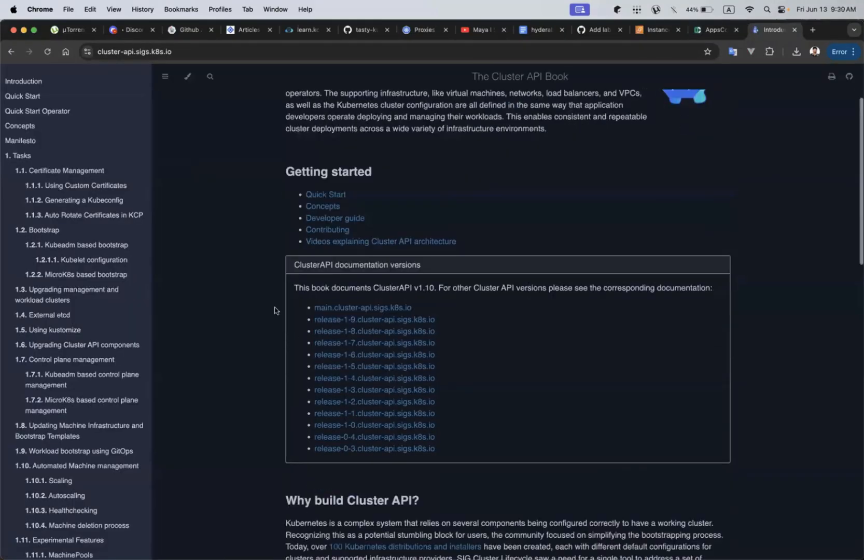
{"action": "scroll", "coordinate": [275, 309], "scroll_direction": "up", "scroll_amount": 3}
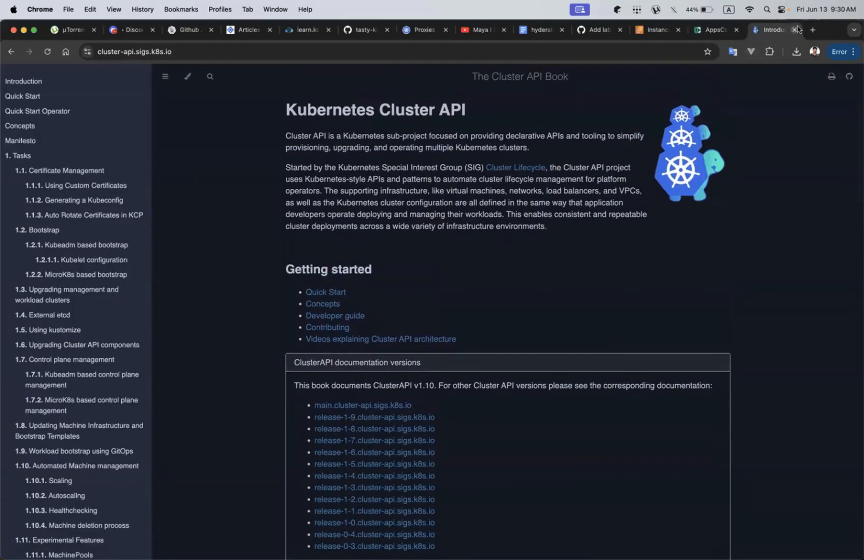
{"action": "left_click", "coordinate": [794, 29]}
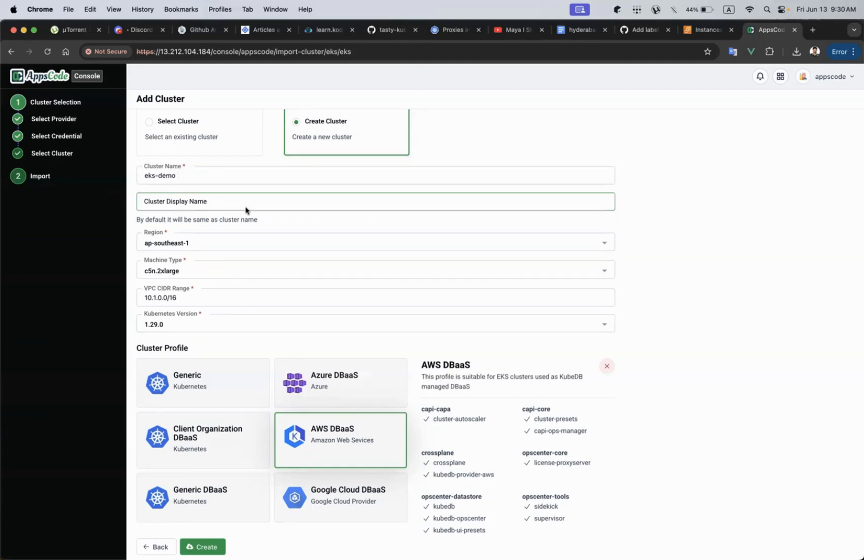
Create the eks-demo cluster and open its cluster details.
{"action": "left_click", "coordinate": [210, 548]}
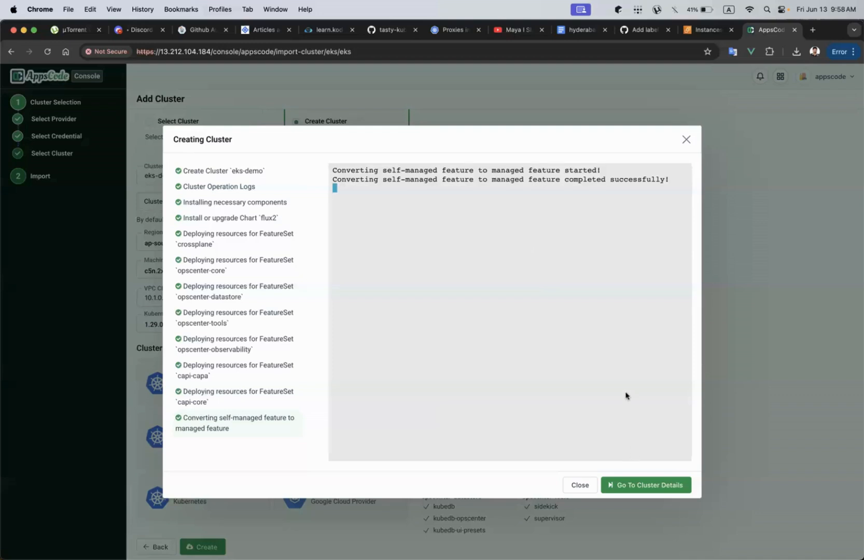
{"action": "left_click", "coordinate": [643, 484]}
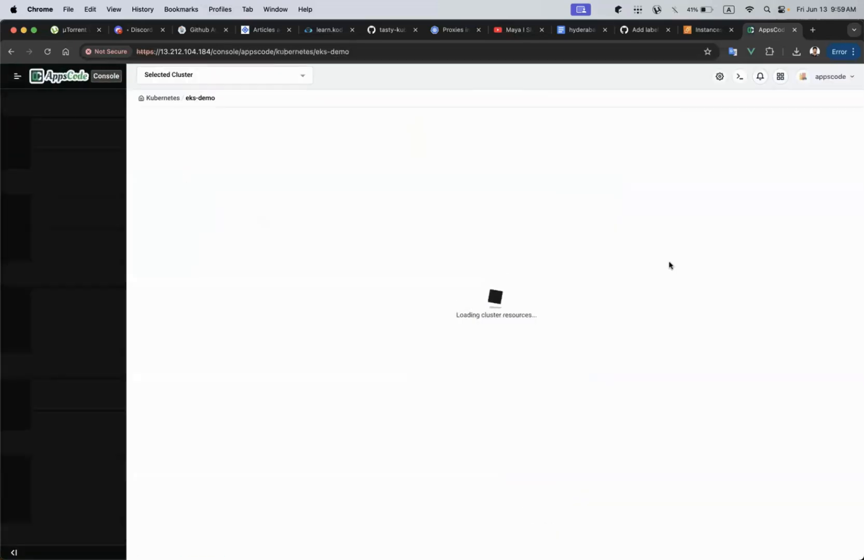
{"action": "scroll", "coordinate": [411, 314], "scroll_direction": "down", "scroll_amount": 1}
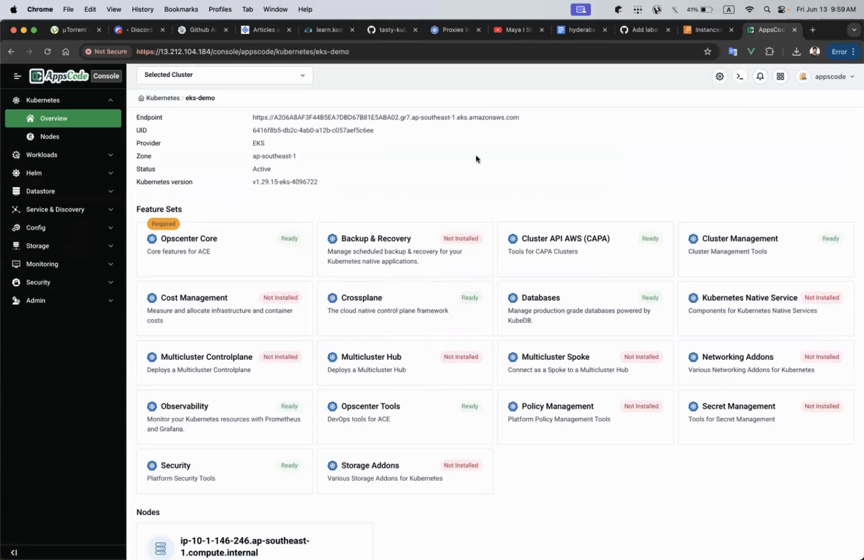
Refresh the EC2 instances list, open Elastic Kubernetes Service from the AWS search, and return to the Console.
{"action": "left_click", "coordinate": [705, 29]}
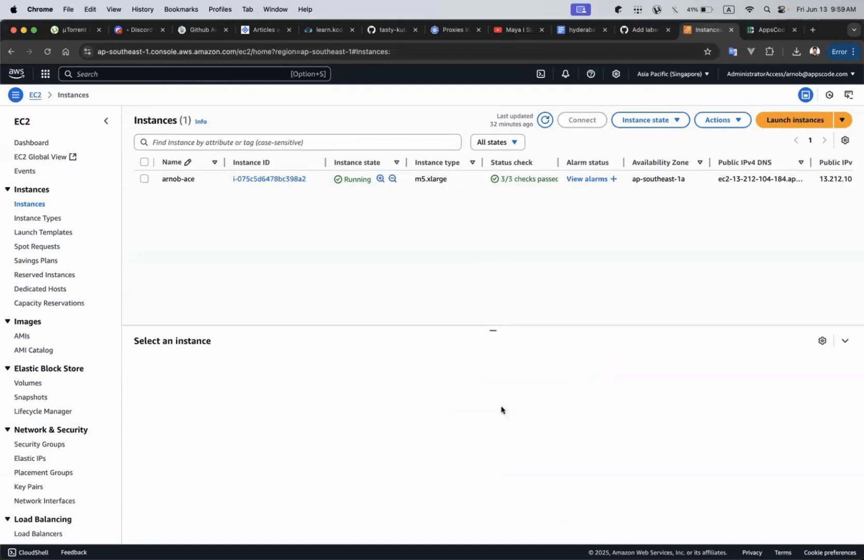
{"action": "left_click", "coordinate": [540, 118]}
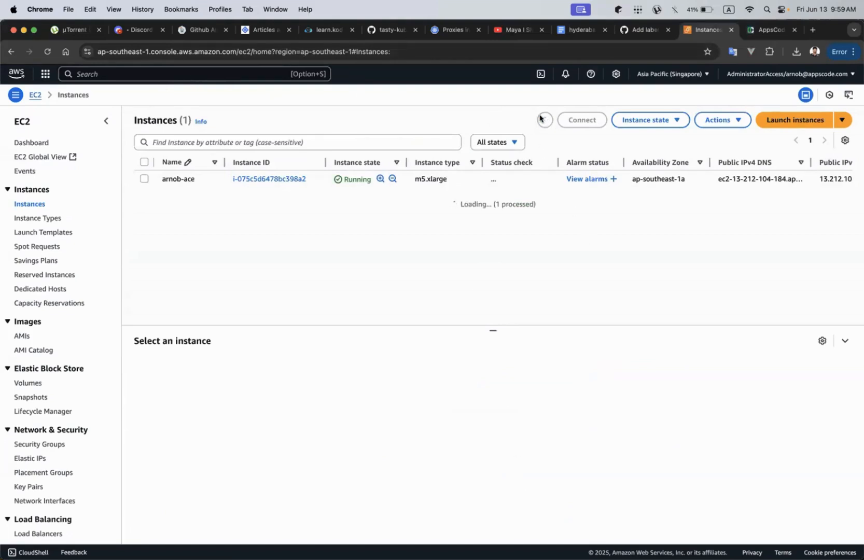
{"action": "left_click", "coordinate": [182, 75]}
{"action": "type", "text": "eks"}
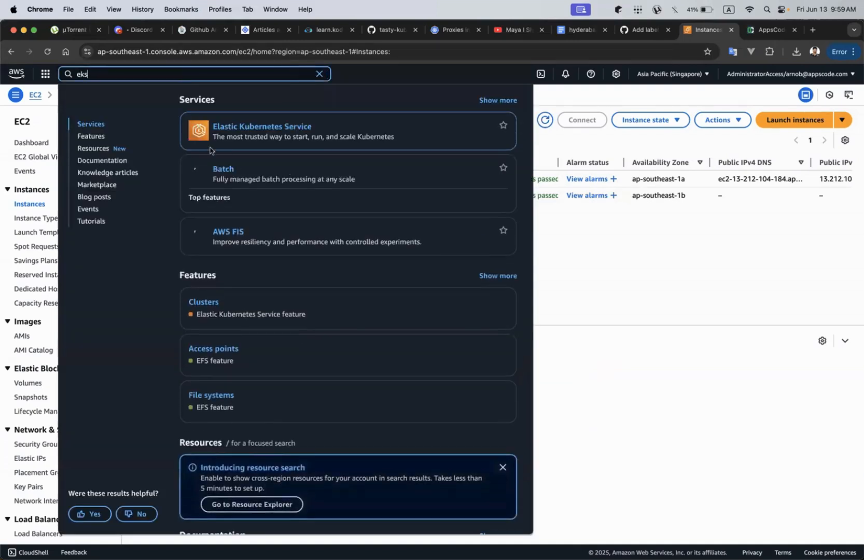
{"action": "left_click", "coordinate": [203, 168]}
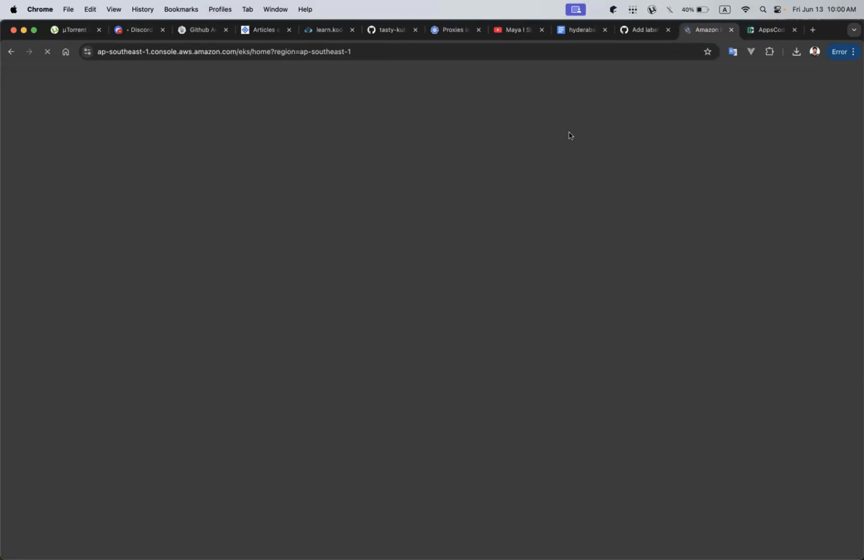
{"action": "key", "text": "ctrl+Tab"}
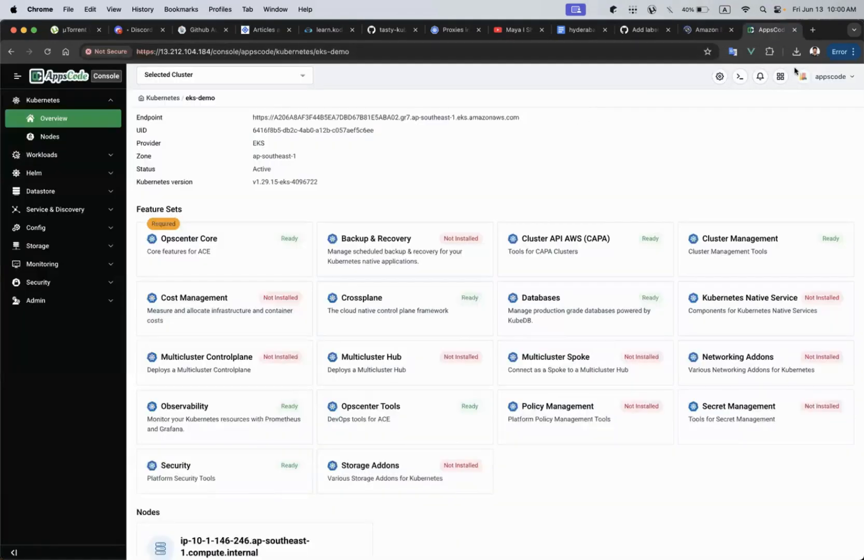
Open KubeDB for the eks-demo cluster and start creating a new PostgreSQL instance.
{"action": "left_click", "coordinate": [781, 77]}
{"action": "left_click", "coordinate": [704, 142]}
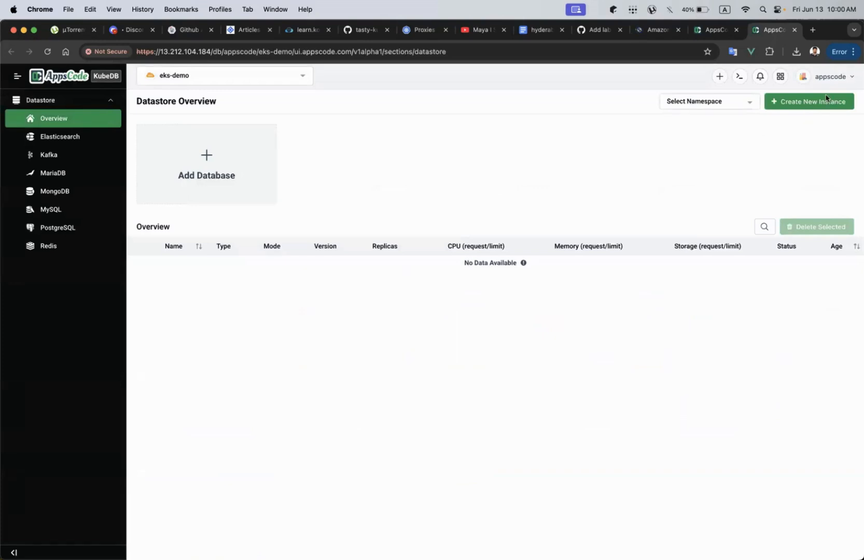
{"action": "left_click", "coordinate": [789, 103]}
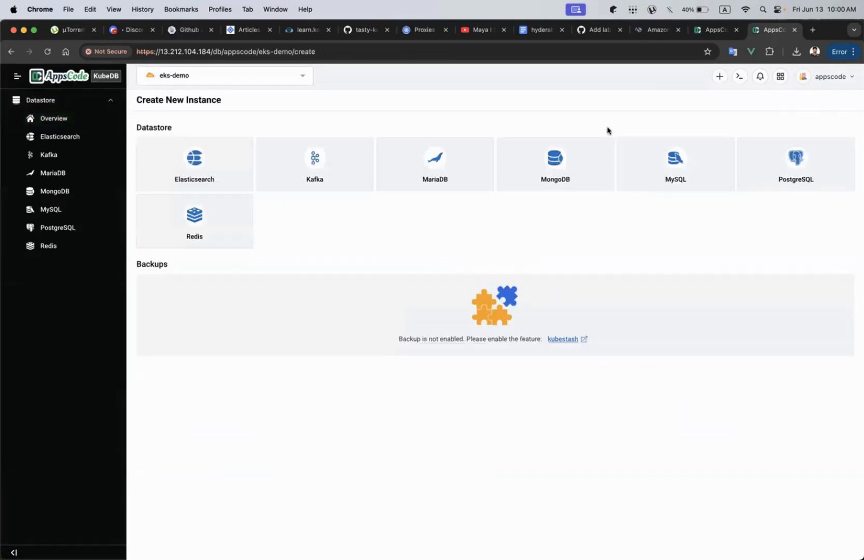
{"action": "left_click", "coordinate": [781, 167]}
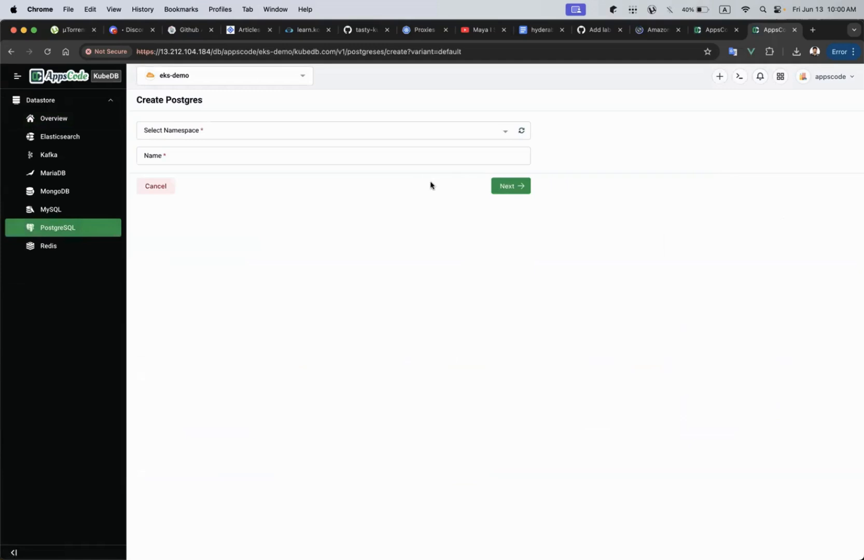
Deploy a standalone PostgreSQL database named pgs in the default namespace.
{"action": "left_click", "coordinate": [242, 130]}
{"action": "left_click", "coordinate": [183, 260]}
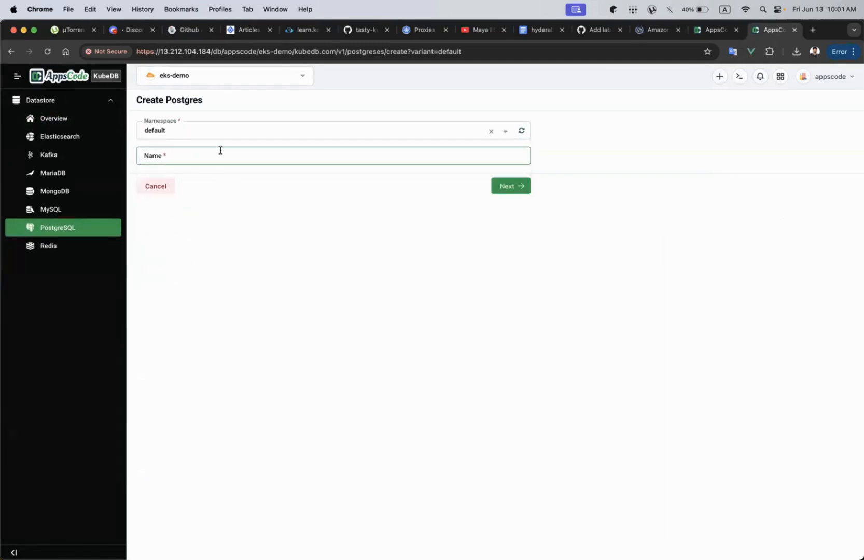
{"action": "left_click", "coordinate": [217, 156]}
{"action": "type", "text": "pgs"}
{"action": "left_click", "coordinate": [513, 187]}
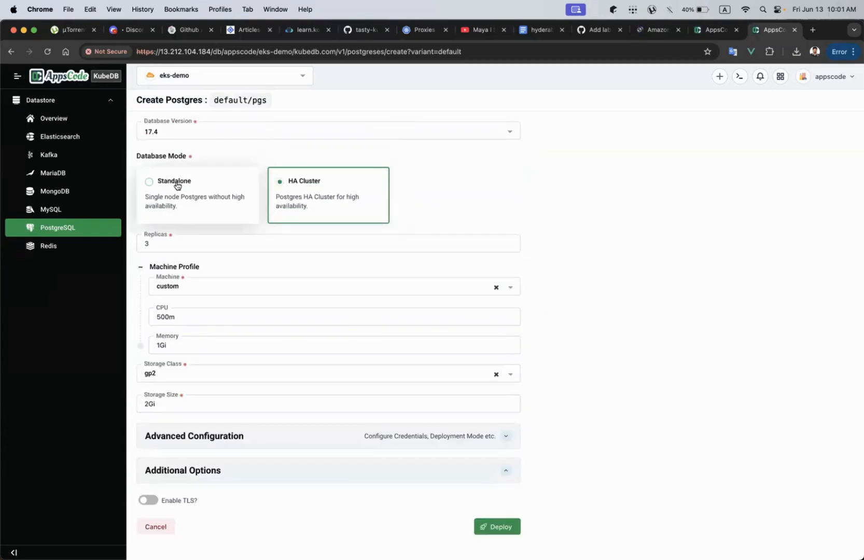
{"action": "left_click", "coordinate": [177, 186]}
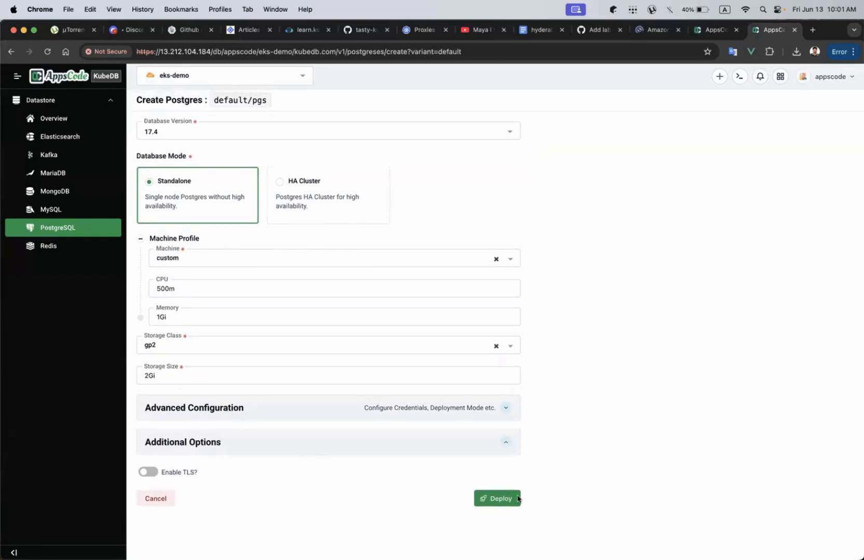
{"action": "left_click", "coordinate": [498, 499]}
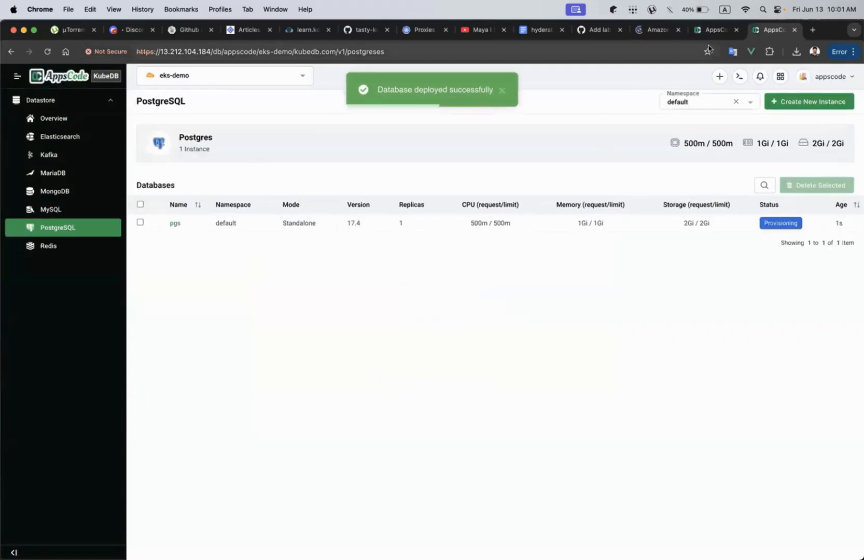
Return to the Console's eks-demo cluster page and open its kube config for connecting.
{"action": "key", "text": "ctrl+shift+Tab"}
{"action": "left_click", "coordinate": [599, 131]}
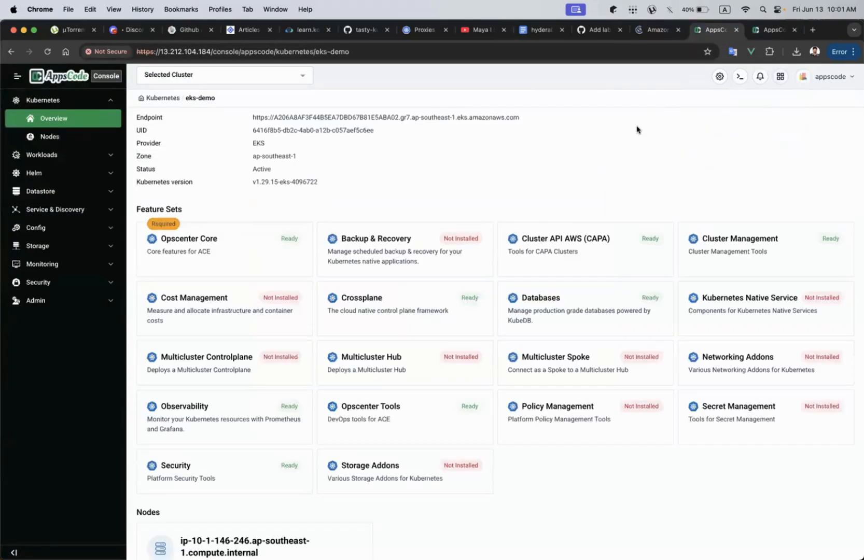
{"action": "left_click", "coordinate": [765, 129]}
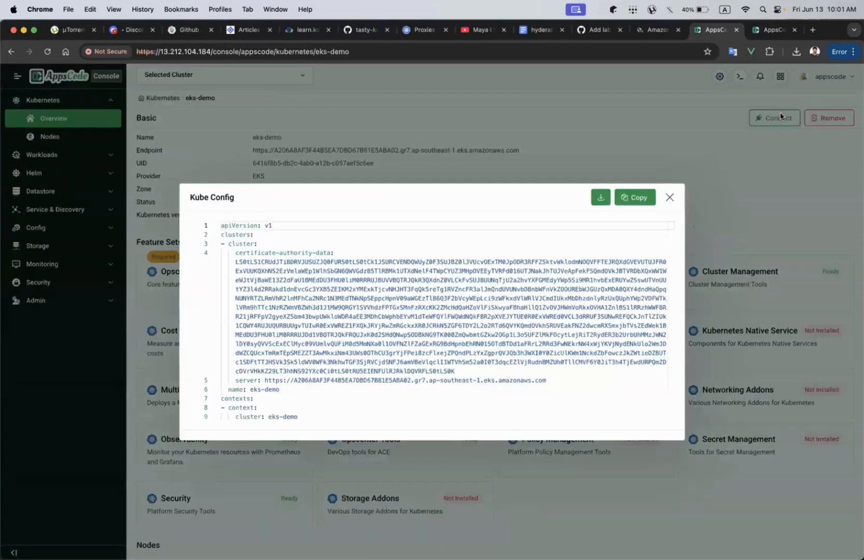